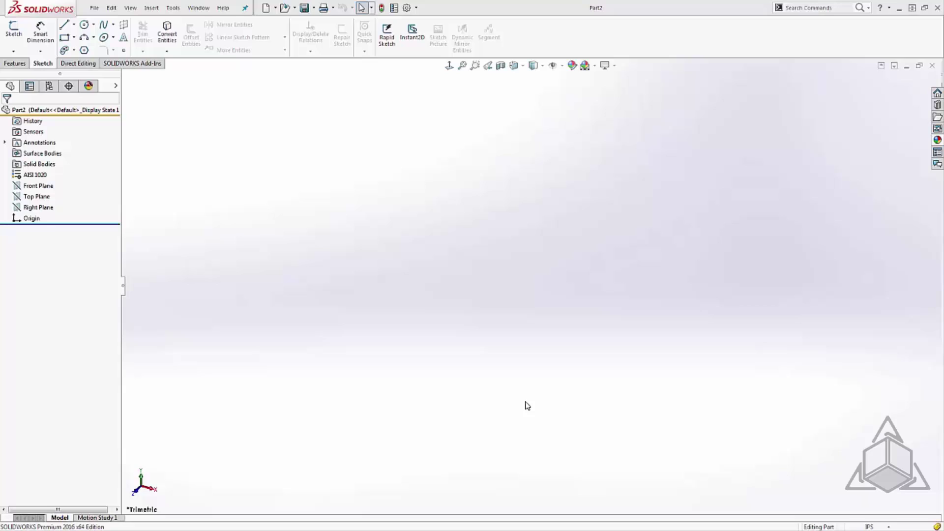
Check in the add-ins list that the Autotrace add-in is enabled.
click(417, 8)
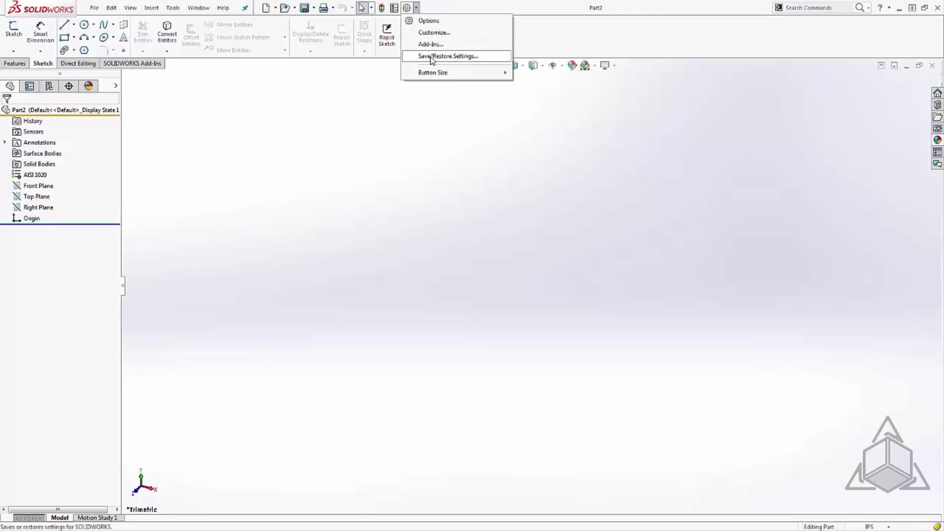
click(431, 45)
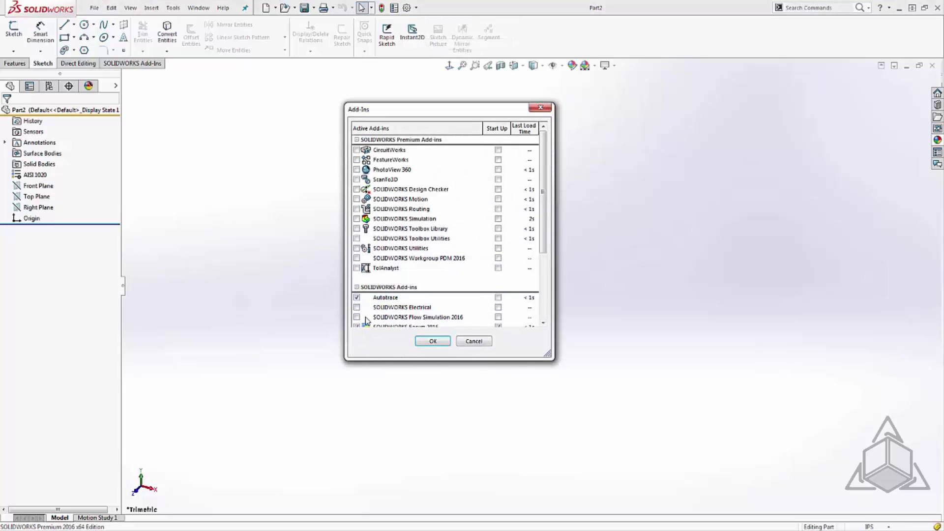
click(433, 341)
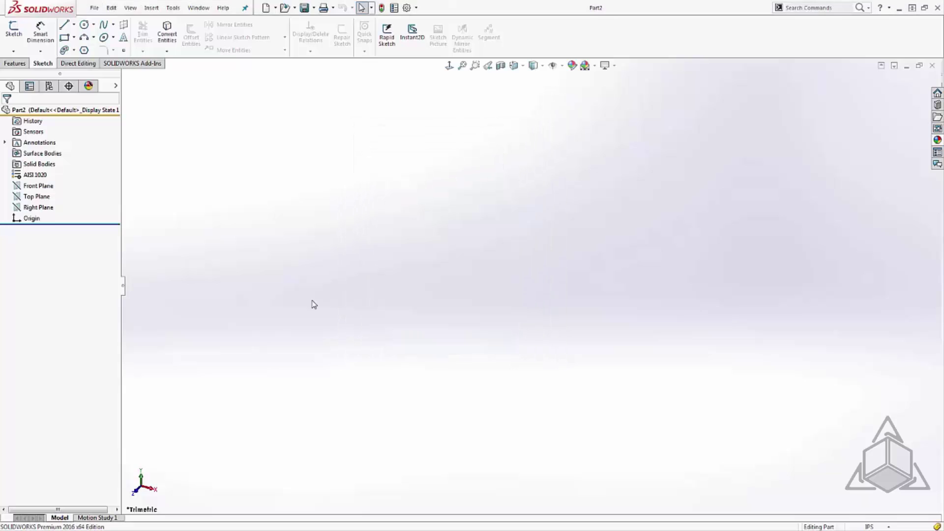
Start a sketch on the Front Plane and insert the cube-and-triangles icon PNG as a sketch picture.
click(39, 186)
click(73, 175)
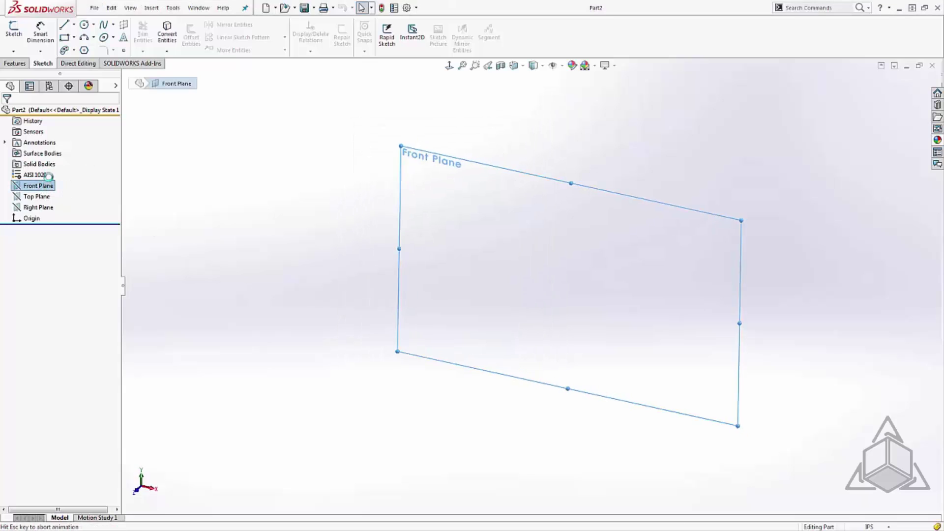
click(438, 36)
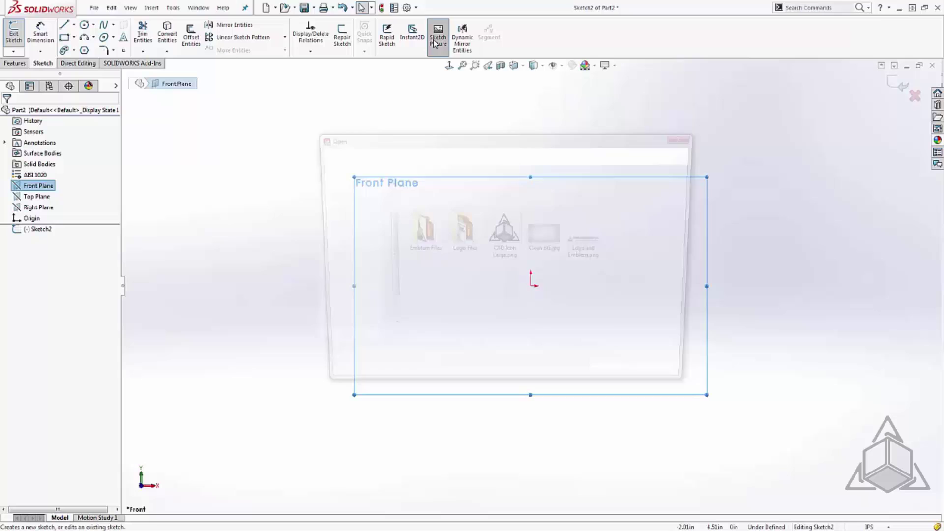
double_click(505, 229)
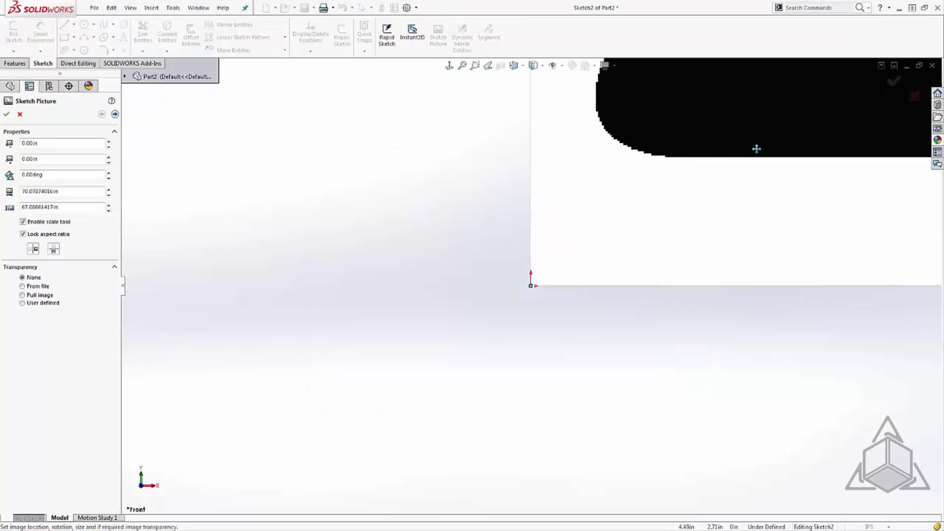
Set the sketch picture's width to 5 in with locked aspect ratio and move it so the logo's centre sits on the origin.
mouse_move(686, 198)
mouse_down()
mouse_move(607, 287)
mouse_move(499, 358)
mouse_move(497, 382)
mouse_move(577, 351)
mouse_move(626, 323)
mouse_move(553, 348)
mouse_move(408, 358)
mouse_up()
double_click(62, 191)
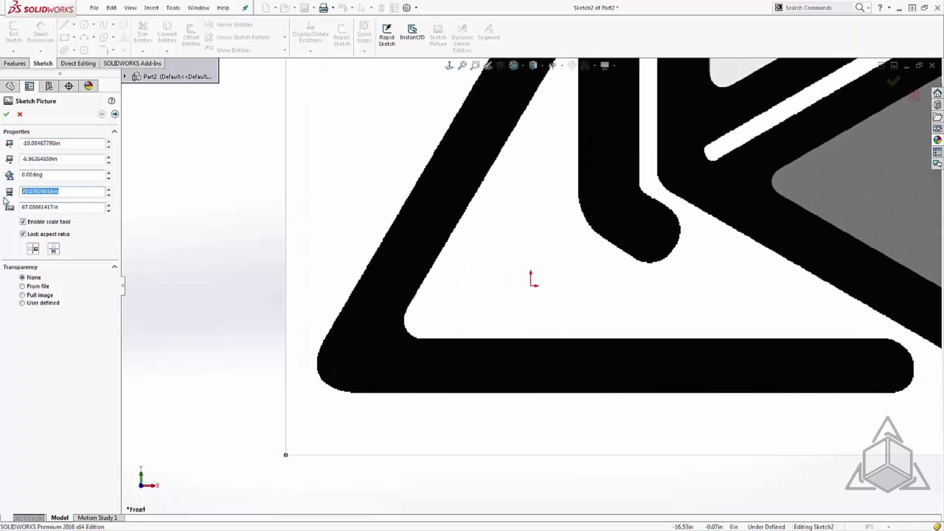
text(3)
key(Return)
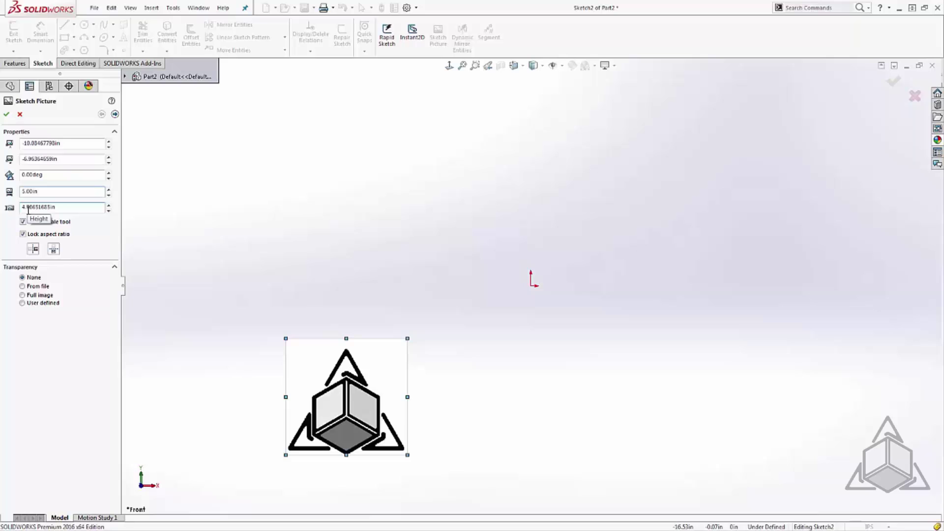
mouse_move(364, 392)
mouse_down()
mouse_move(534, 301)
mouse_move(547, 269)
mouse_up()
scroll(539, 295, down, 4)
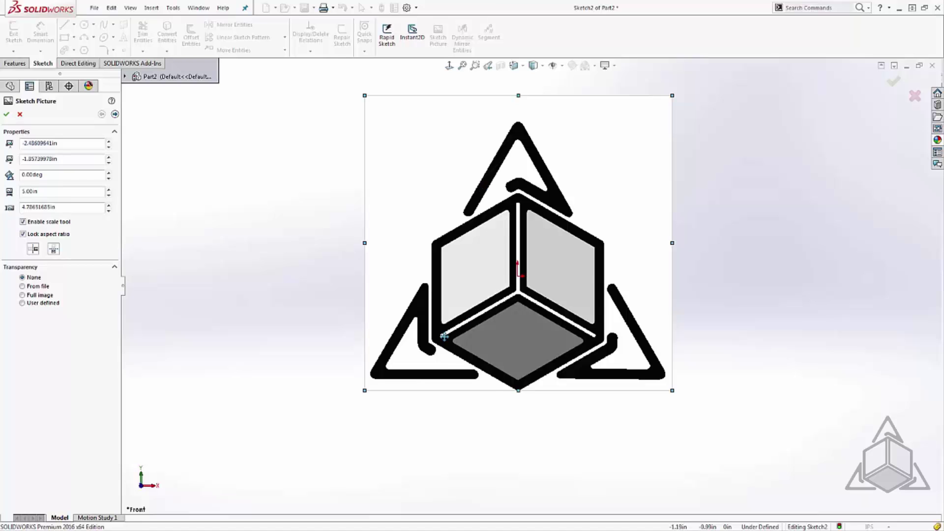
scroll(445, 337, down, 8)
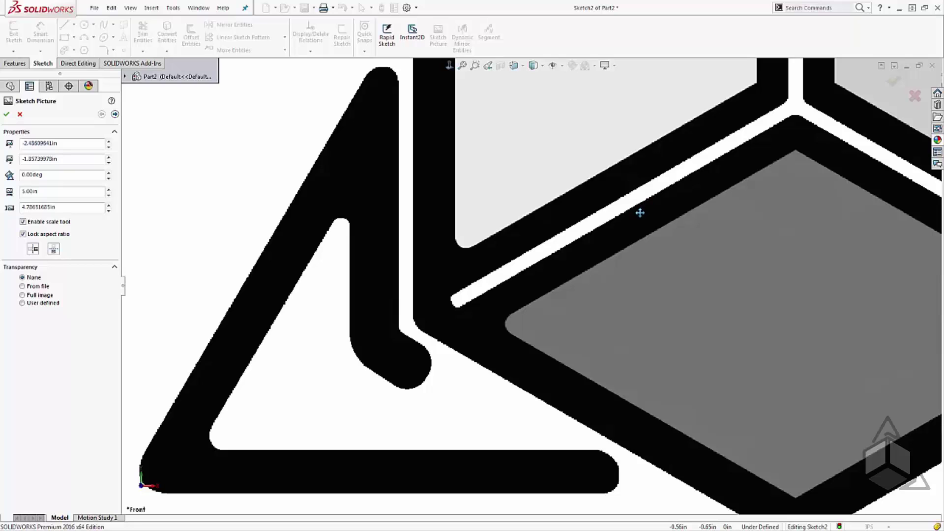
scroll(635, 225, up, 10)
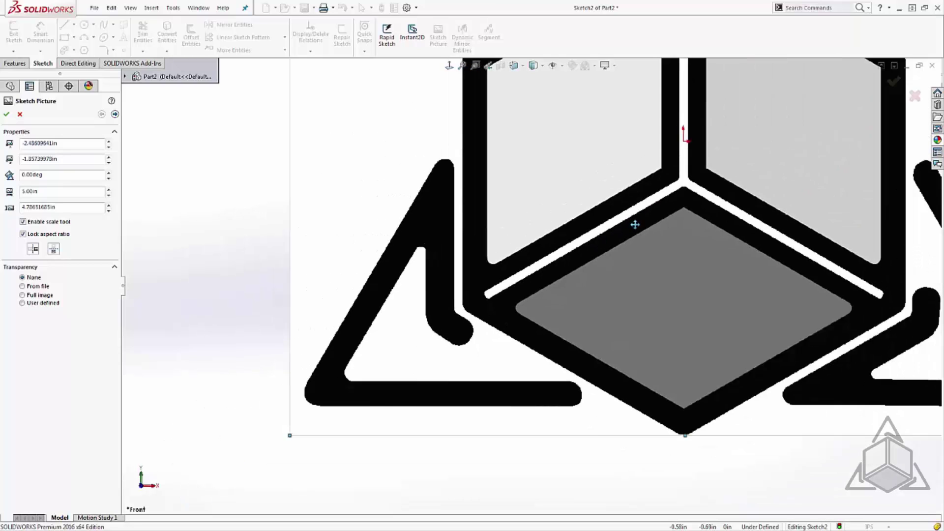
Autotrace the whole logo picture from a rectangular selection and increase the recognition tolerance.
click(115, 114)
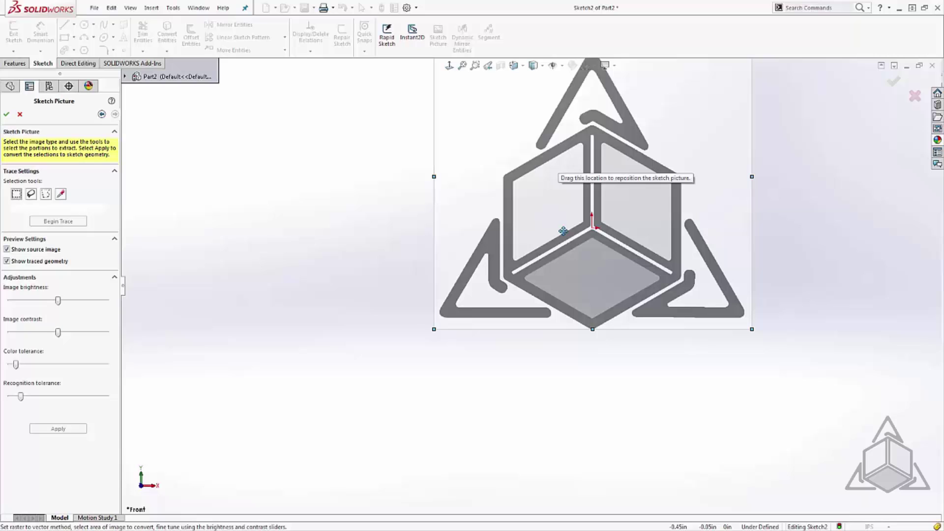
scroll(649, 127, up, 1)
scroll(628, 105, down, 2)
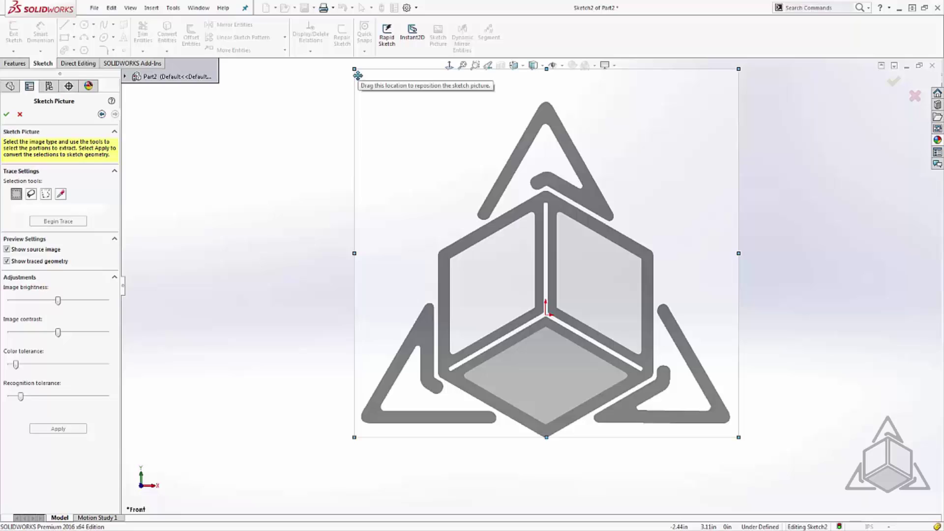
mouse_move(358, 75)
mouse_down()
mouse_move(389, 172)
mouse_move(702, 432)
mouse_move(752, 441)
mouse_move(489, 418)
mouse_move(733, 434)
mouse_up()
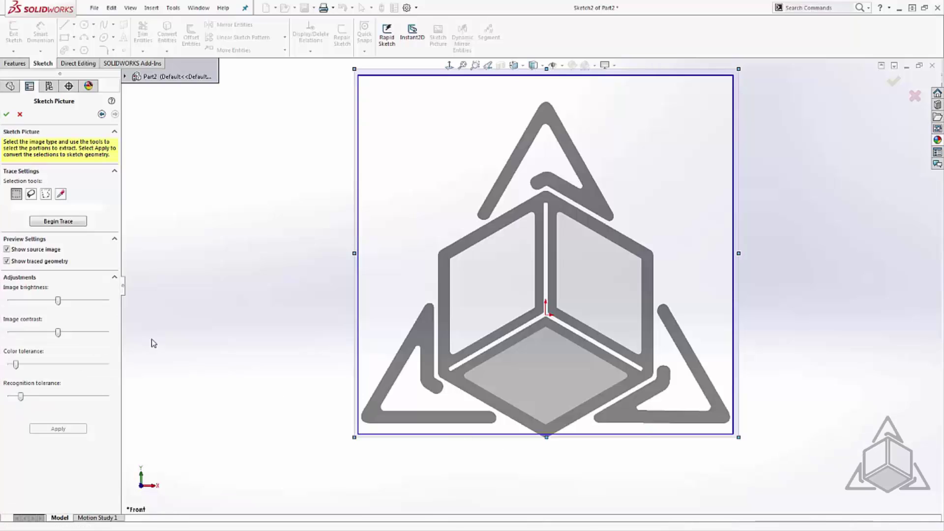
click(63, 223)
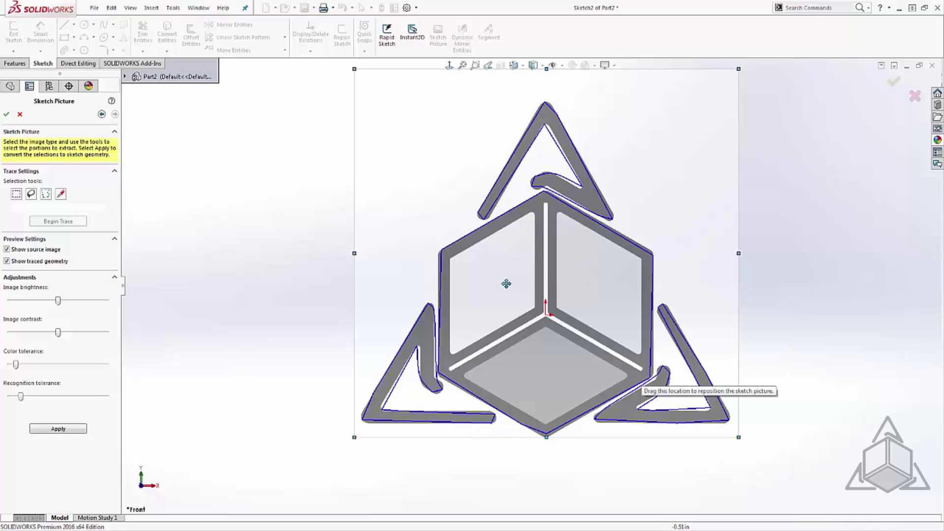
drag(21, 398, 42, 398)
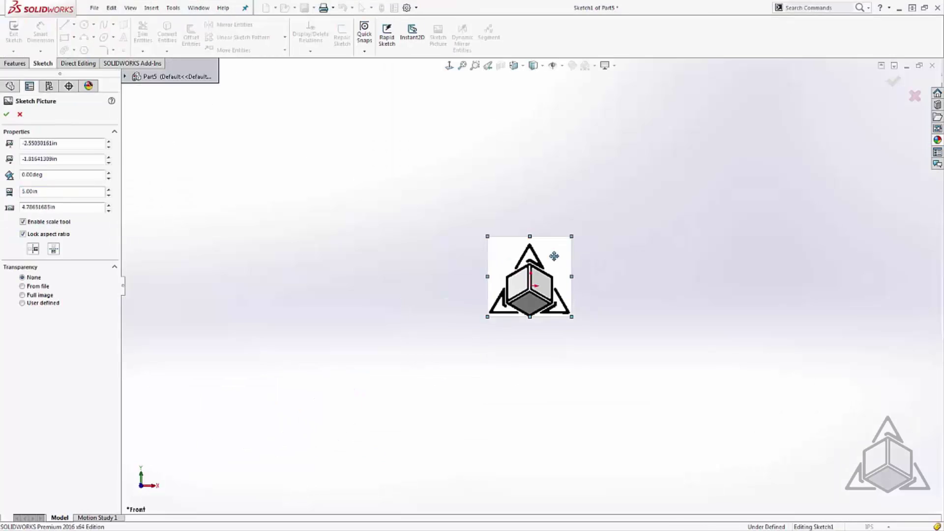
Sketch a small circle centred on the origin over the junction at the logo's centre.
scroll(555, 254, up, 10)
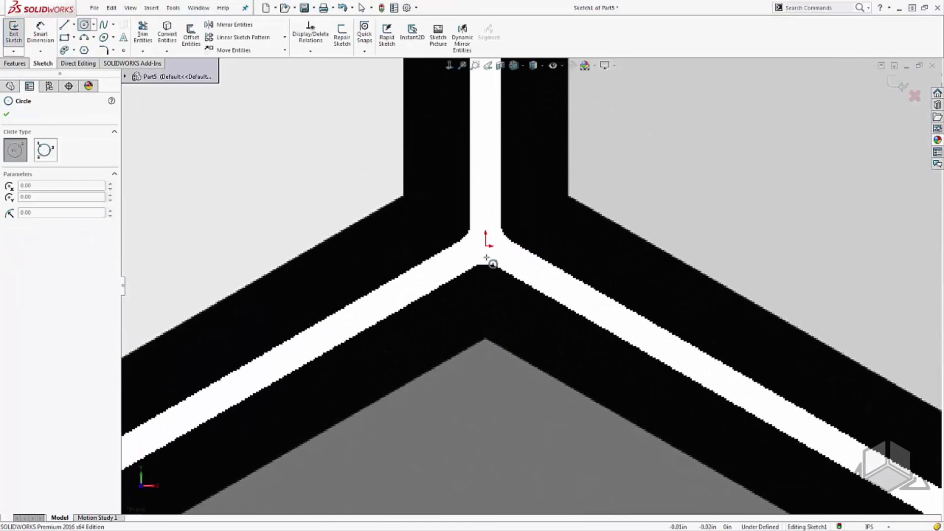
drag(486, 245, 506, 251)
key(Escape)
Sketch a vertical construction line about 1.43 in long from the origin up the cube's white gap.
click(422, 231)
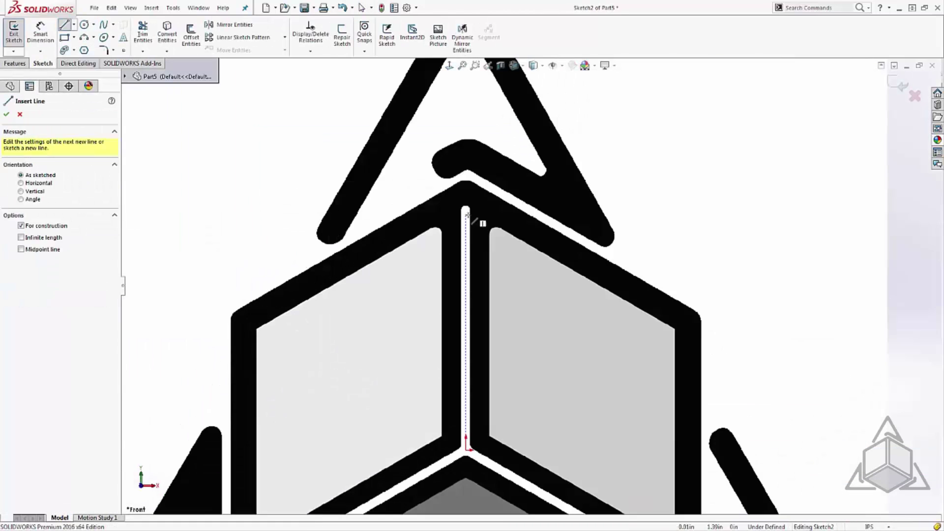
drag(466, 206, 466, 450)
key(Escape)
Circular-pattern the construction line about the origin with three equally spaced instances.
text(scircular)
key(Return)
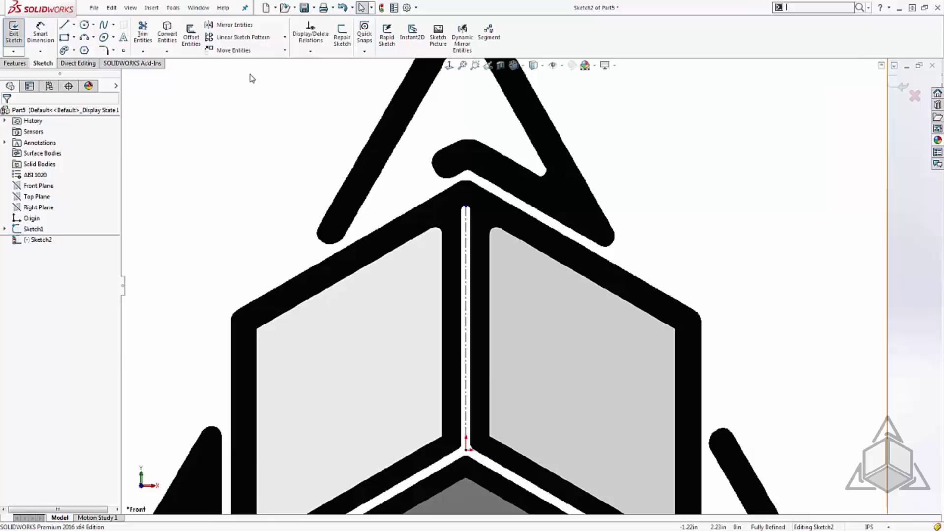
double_click(22, 239)
text(3)
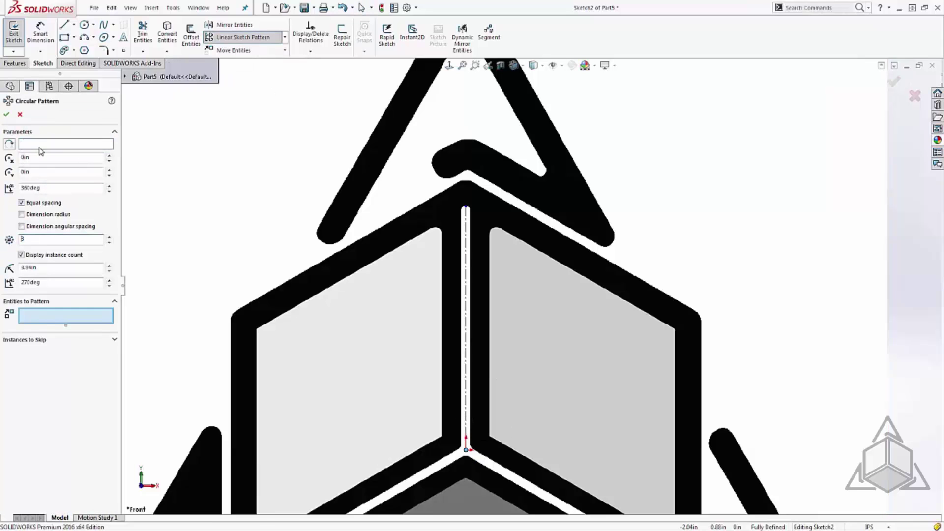
click(73, 144)
click(466, 450)
scroll(485, 401, up, 2)
key(Return)
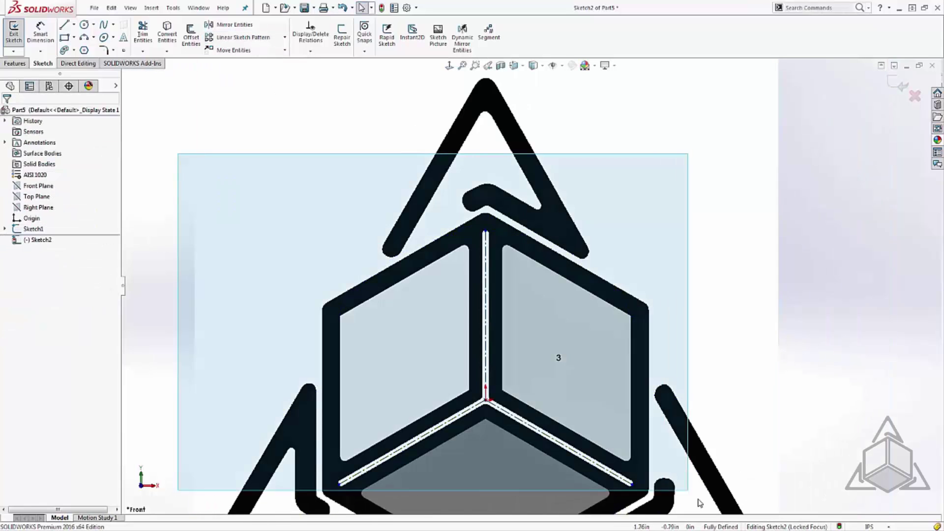
Offset the three construction lines 0.03 in to both sides with rounded ends to outline the white gaps.
click(191, 34)
scroll(482, 249, down, 5)
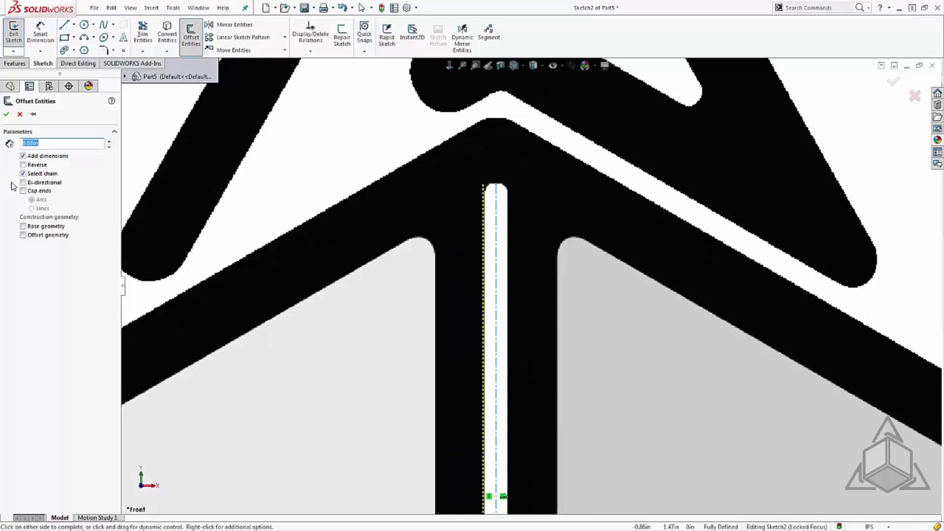
scroll(492, 246, up, 5)
key(Escape)
Sketch a hexagon centred on the origin with a corner at the top tip of the cube's black outline.
click(84, 50)
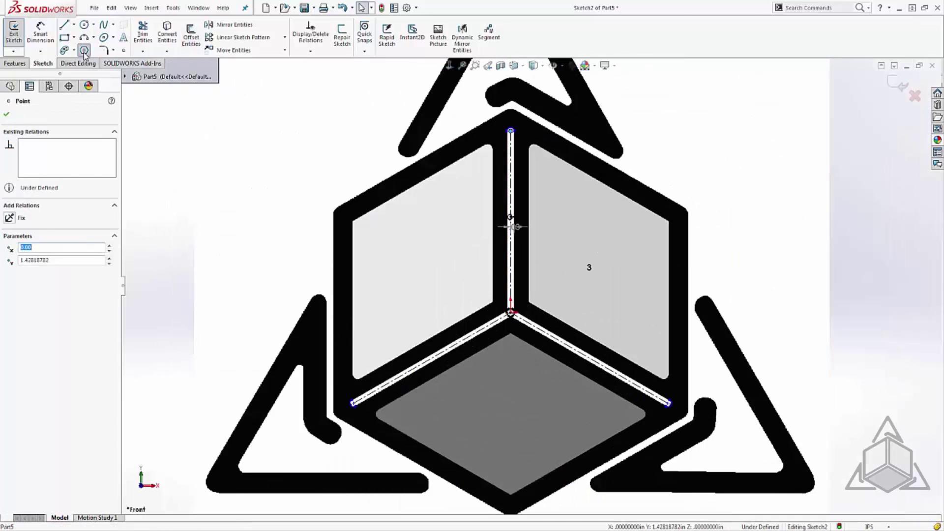
click(510, 313)
click(511, 106)
key(Escape)
Fillet the hexagon's corners with a 0.10 in radius.
click(103, 50)
click(364, 192)
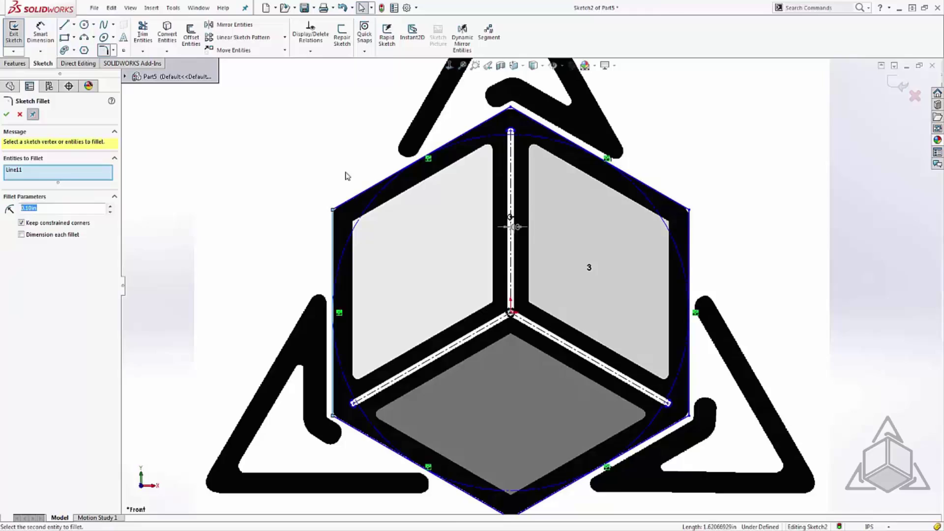
scroll(439, 305, down, 5)
scroll(439, 305, up, 5)
Trim the overlapping offset lines where the three white gaps meet around the origin.
click(142, 35)
scroll(511, 275, down, 10)
mouse_move(487, 219)
mouse_down()
mouse_move(574, 342)
mouse_move(484, 345)
mouse_up()
key(Escape)
Fillet the inner corners of the gap outlines around the origin with a 0.05 in radius.
click(103, 51)
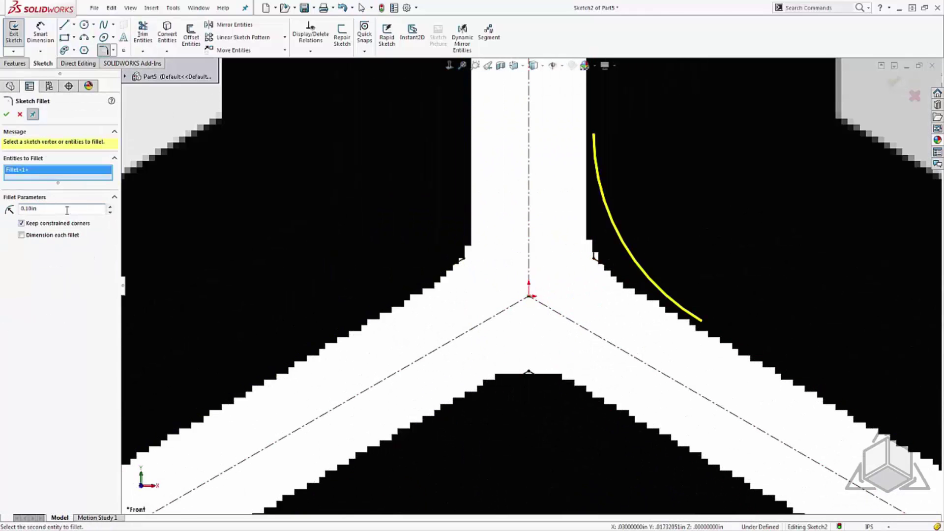
click(109, 212)
key(Return)
scroll(529, 295, up, 10)
scroll(348, 270, down, 10)
Sketch lines along the edges of the cube's upper-left face to outline it.
click(64, 24)
click(388, 244)
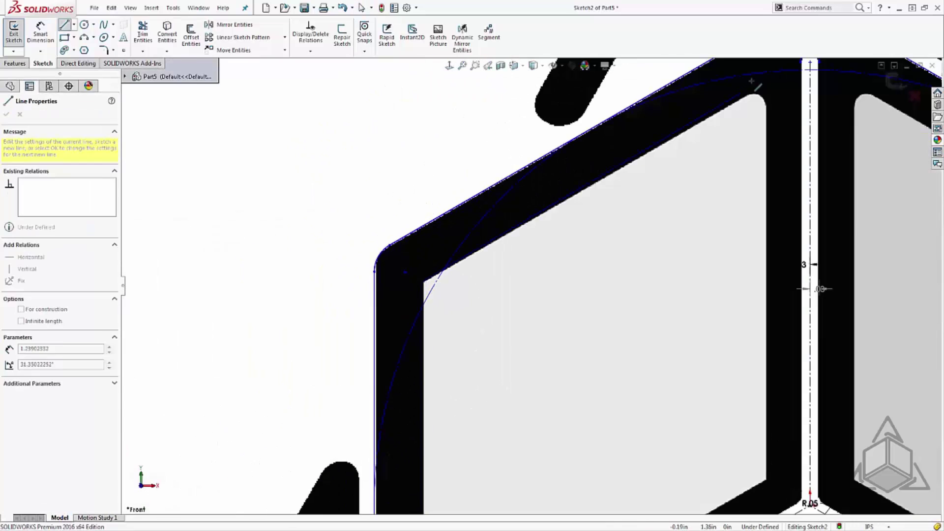
scroll(787, 197, up, 3)
click(802, 115)
scroll(449, 320, up, 3)
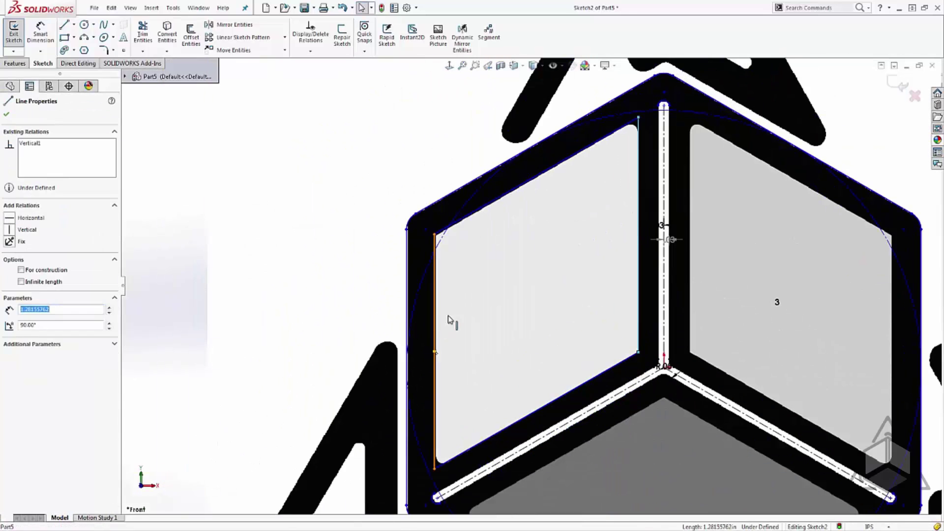
Circular-pattern the face outline about the origin to outline all three cube faces.
click(285, 37)
click(243, 61)
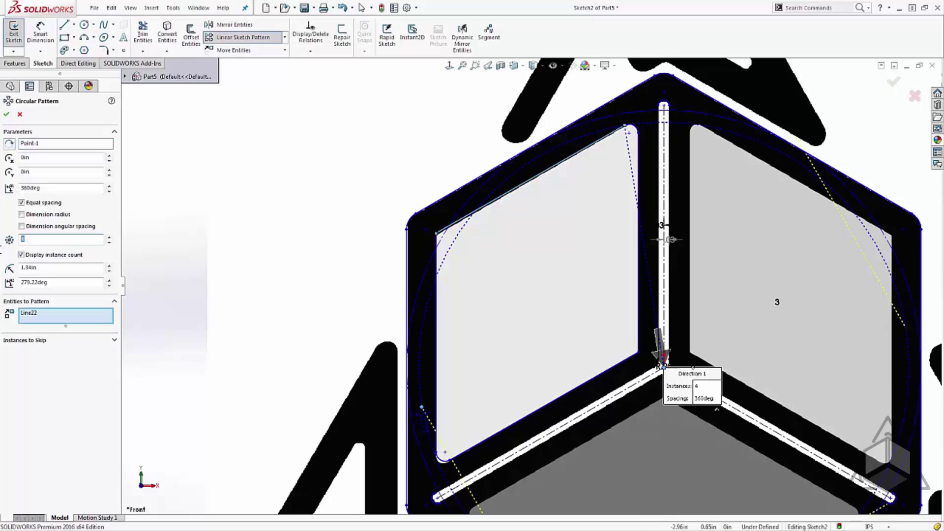
scroll(541, 295, down, 3)
key(Return)
key(Return)
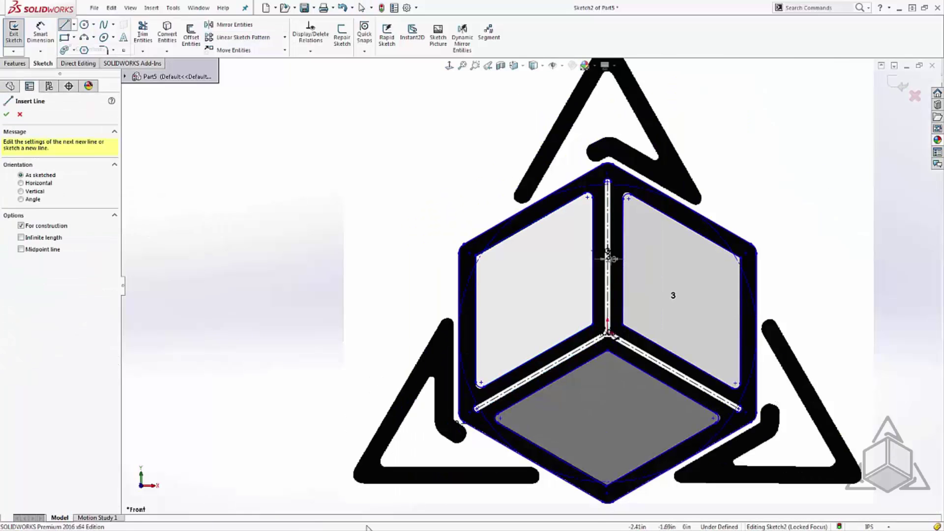
Sketch a connected line path along the middle of the lower-left triangular arm, ending in its short hook.
scroll(467, 492, up, 3)
click(411, 231)
click(435, 339)
key(Escape)
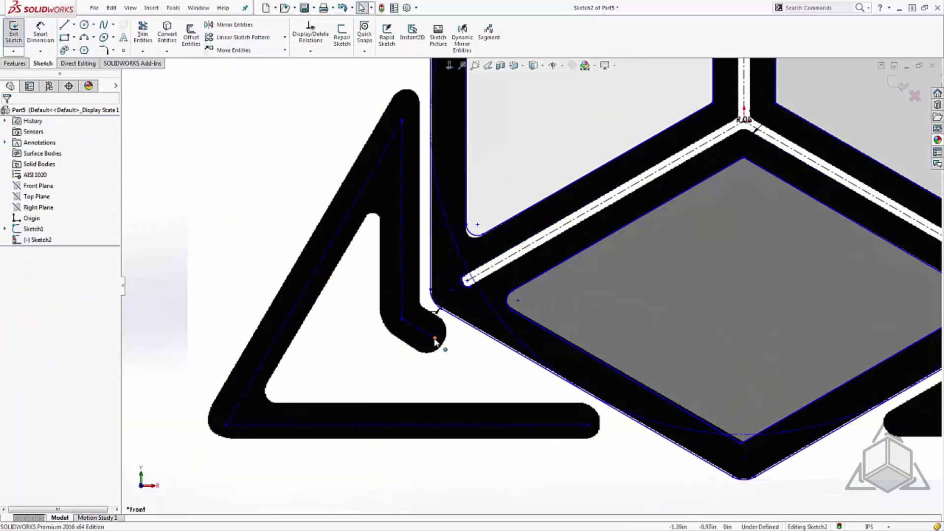
Offset the arm's centre path in both directions with arc end caps.
click(312, 274)
click(191, 36)
text(.1)
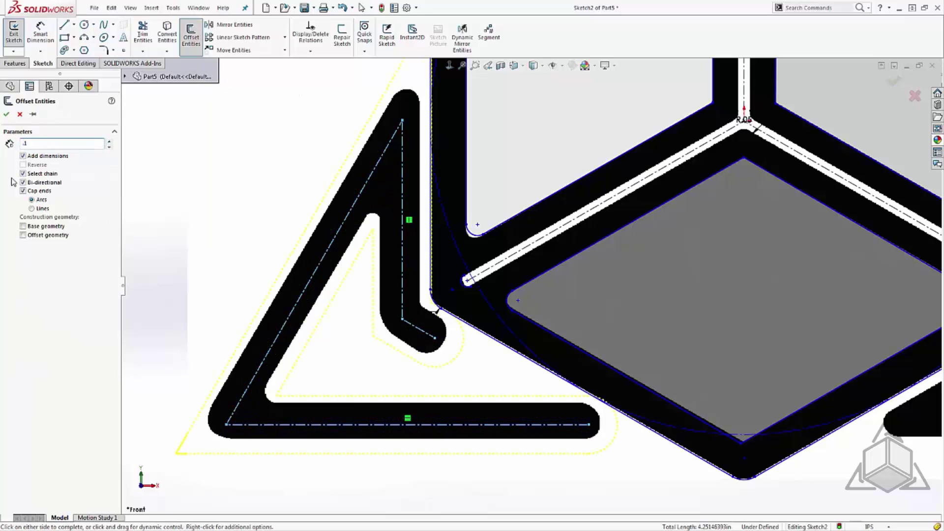
click(6, 114)
Adjust the arm's centre path and its fixed hook corner point to fit the offset outline to the picture.
click(312, 423)
click(400, 273)
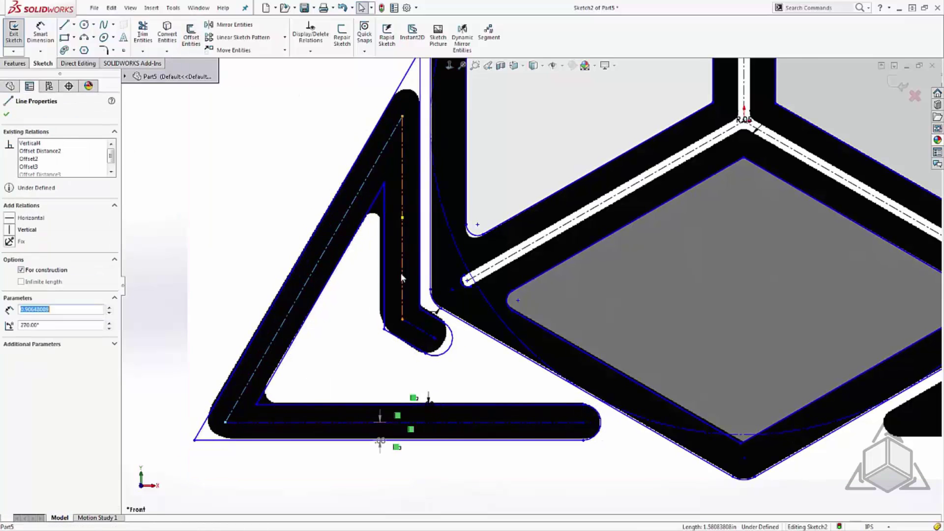
scroll(401, 273, up, 4)
click(428, 274)
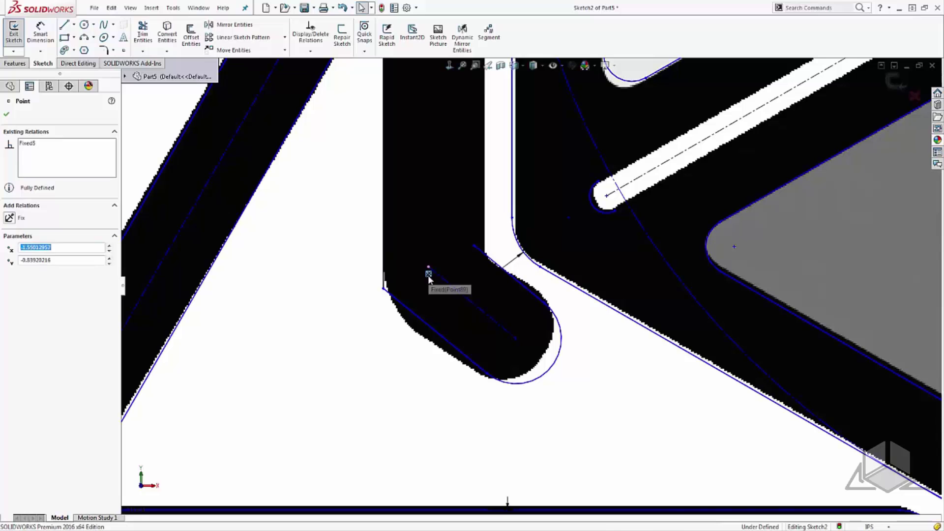
Fillet the hook's inner corner and the arm's inner lower-left corner at 0.05 in, and the hook's outer corner at 0.15 in.
scroll(512, 335, down, 2)
click(103, 50)
scroll(264, 418, down, 2)
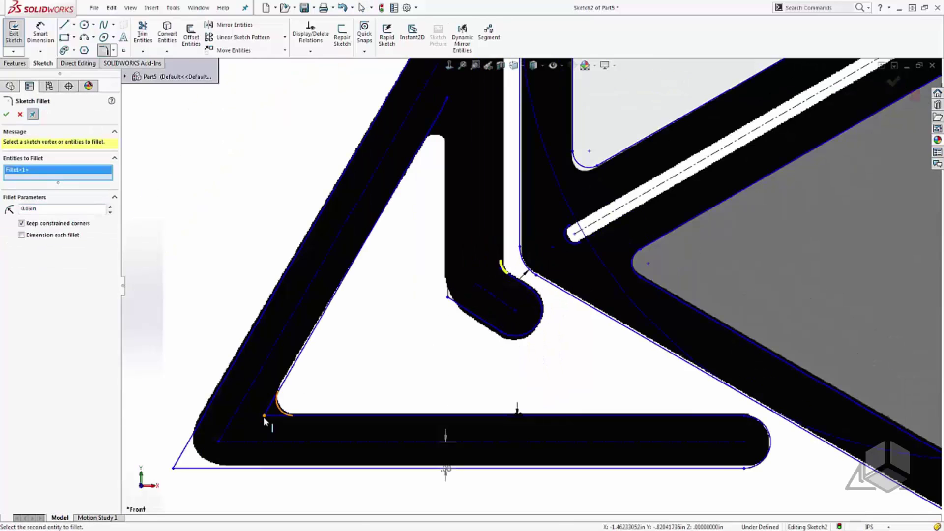
scroll(531, 286, down, 3)
click(110, 206)
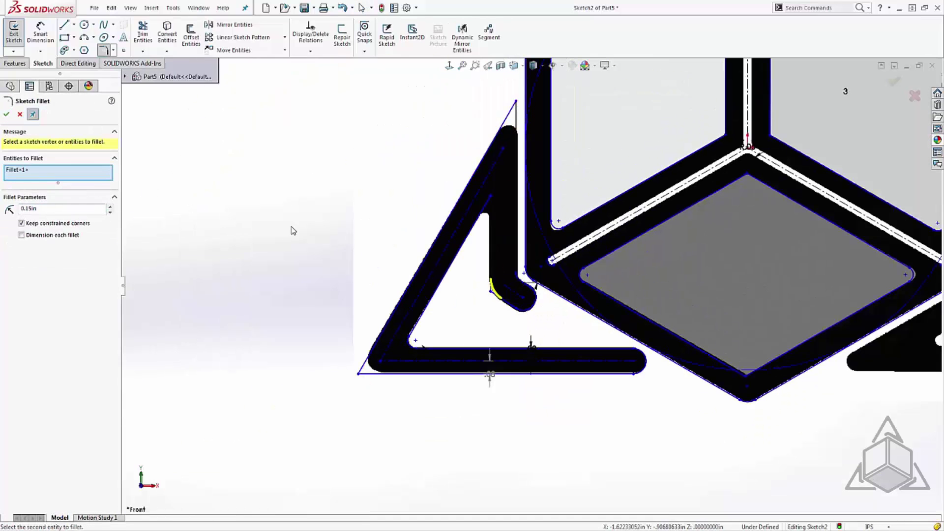
Fillet the arm's outer lower-left corner at 0.10 in, its upper tip at 0.06 in and the inner upper corner at 0.04 in.
double_click(50, 209)
text(.03)
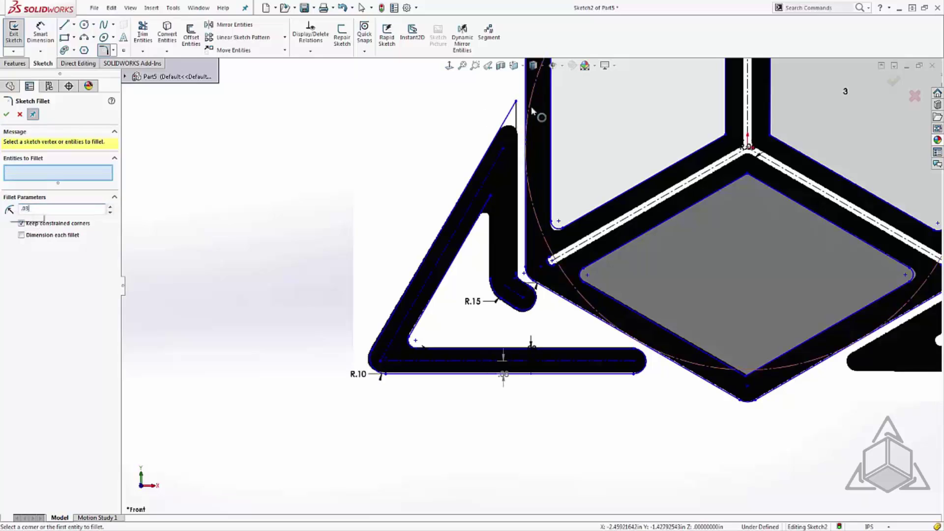
click(507, 127)
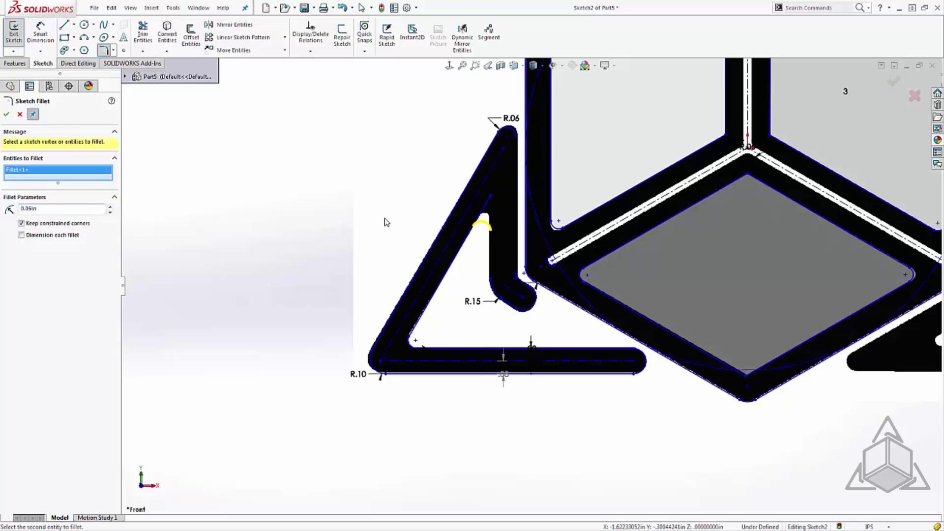
click(6, 114)
Circular-pattern the filleted arm outline and its centre path about the origin into three triangular arms, and close the sketch.
key(f)
drag(323, 283, 475, 492)
scroll(469, 310, up, 5)
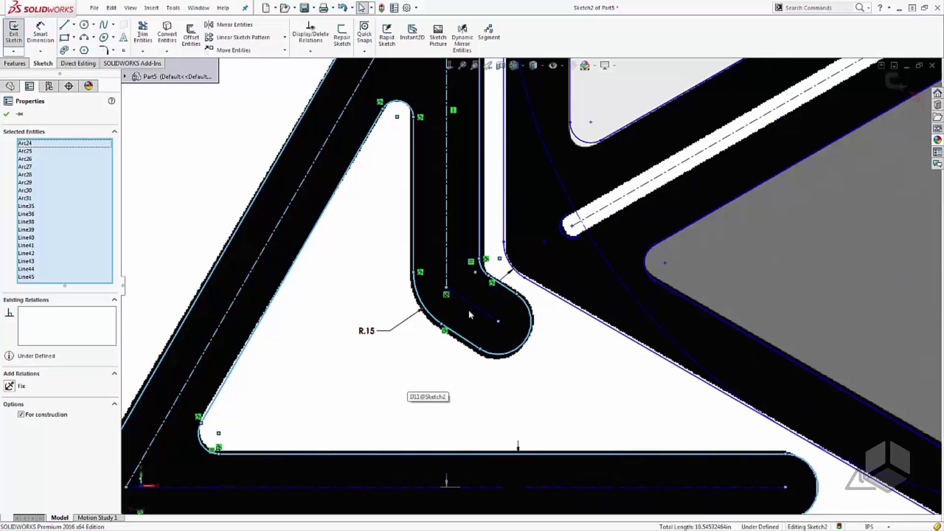
click(285, 37)
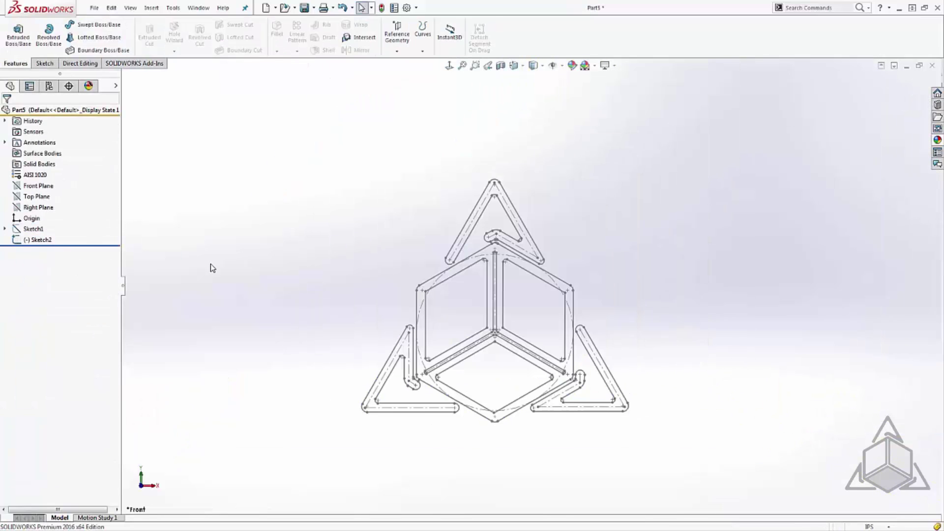
Try extruding the whole logo sketch as a blind boss, and undo the extrusion.
key(e)
click(347, 331)
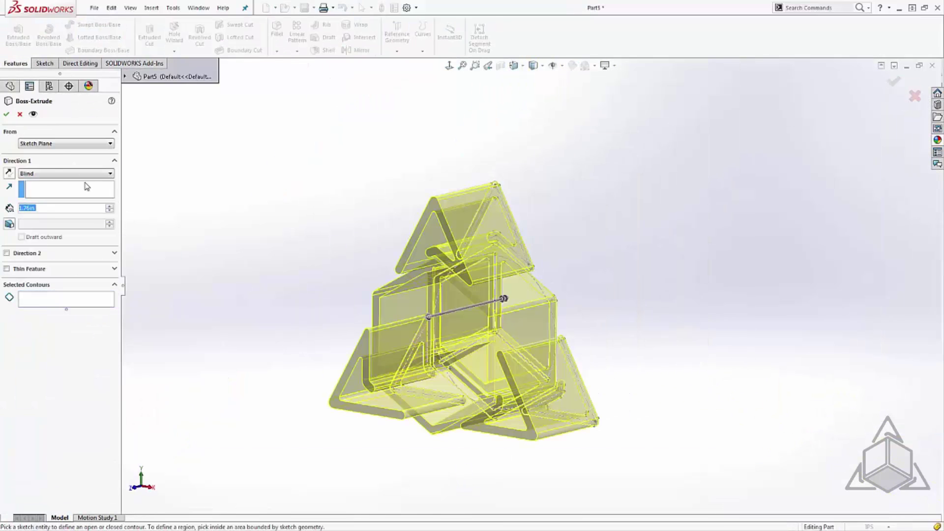
click(7, 115)
mouse_move(278, 333)
middle_down()
mouse_move(296, 243)
mouse_move(289, 321)
mouse_move(280, 320)
middle_up()
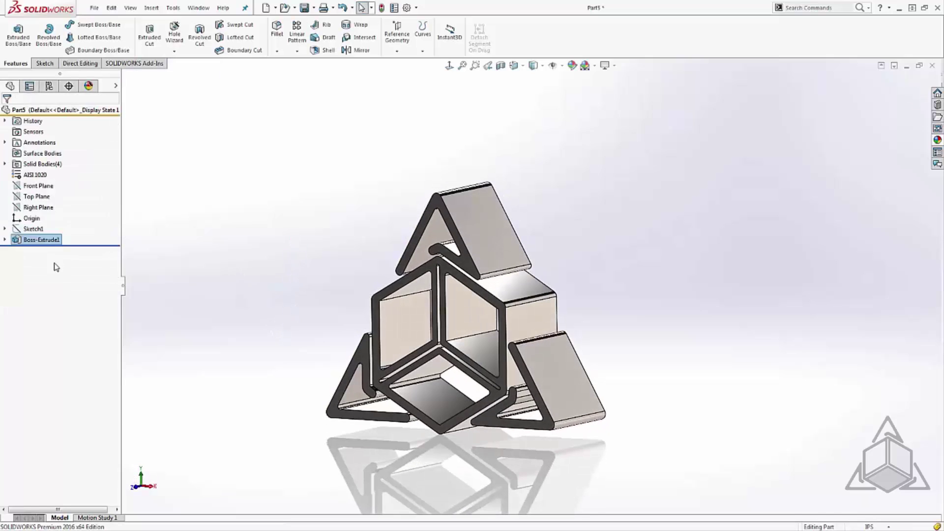
key(ctrl+z)
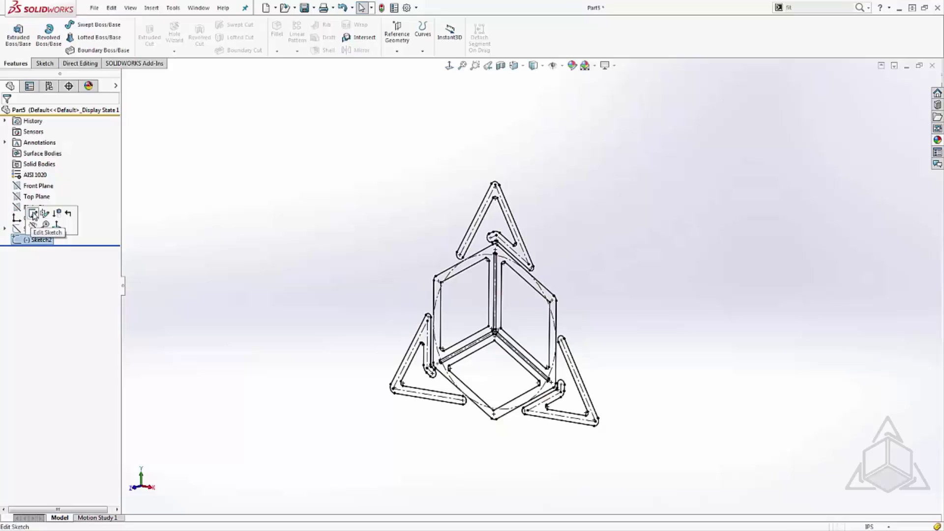
Reopen the logo sketch and convert the upper and lower-right arm outlines into fitted splines with Fit Spline.
click(33, 214)
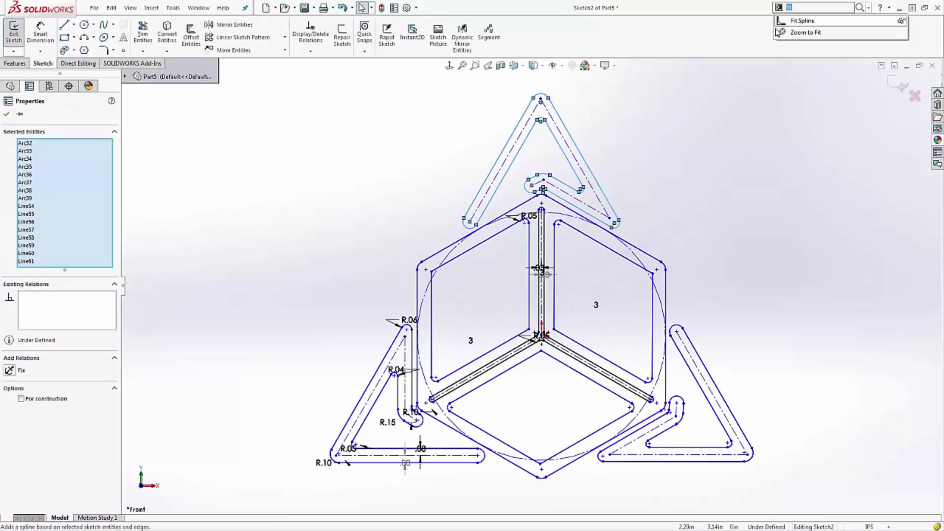
click(782, 22)
key(Return)
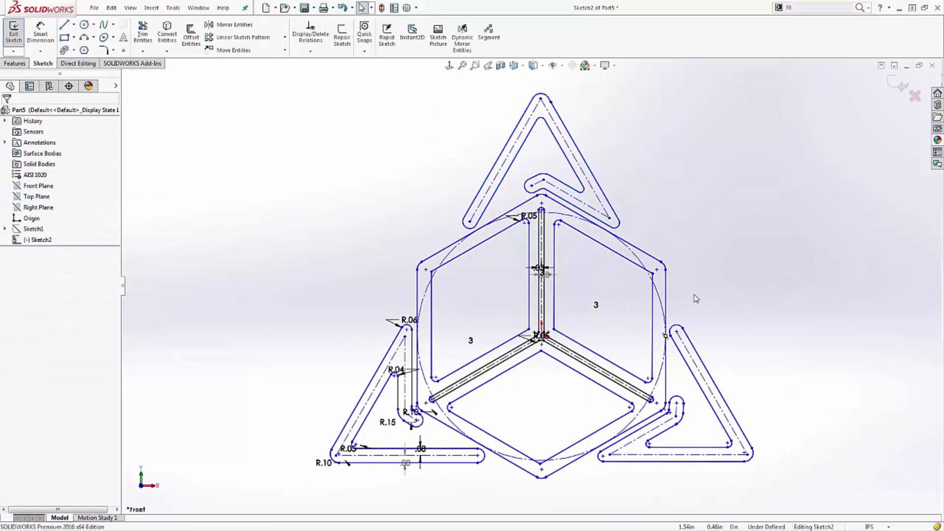
right_click(705, 350)
click(733, 309)
key(Escape)
Convert the lower-left arm outline and the cube's outer hexagon into fitted splines, selecting each as a chain.
right_click(451, 448)
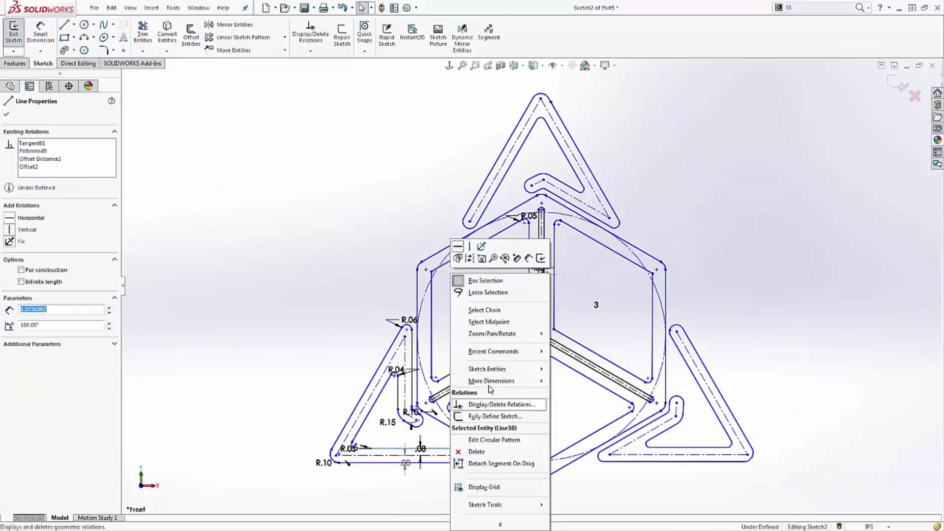
click(484, 310)
click(803, 8)
key(Return)
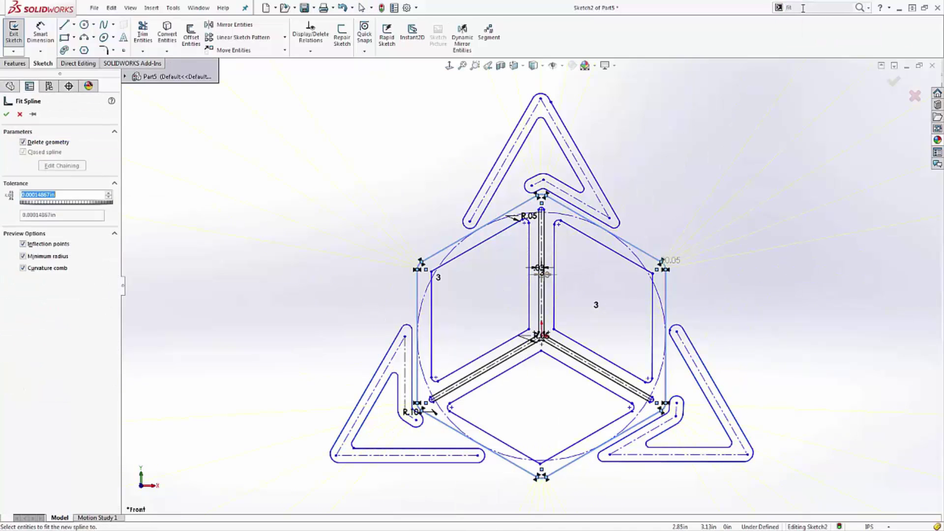
key(Return)
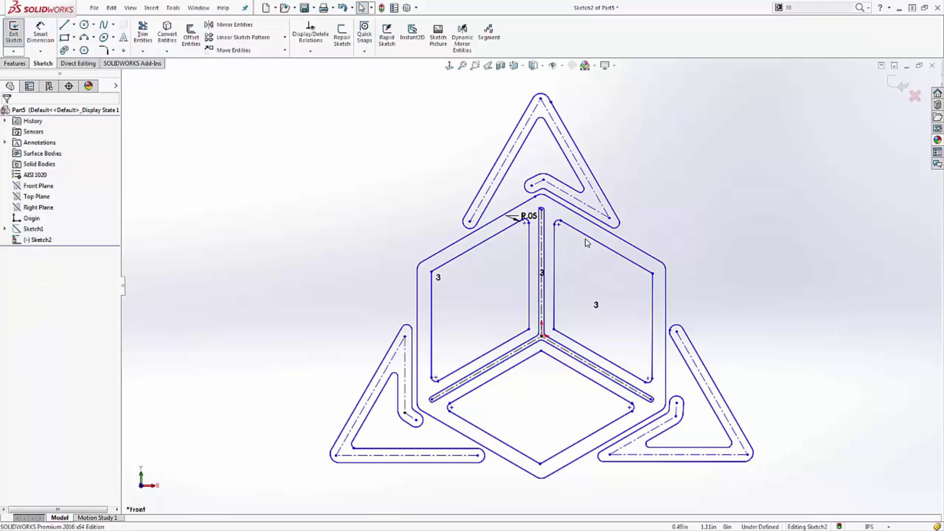
Convert the right cube face's outline into a fitted spline, deleting the original geometry.
click(586, 240)
key(Return)
scroll(605, 315, up, 5)
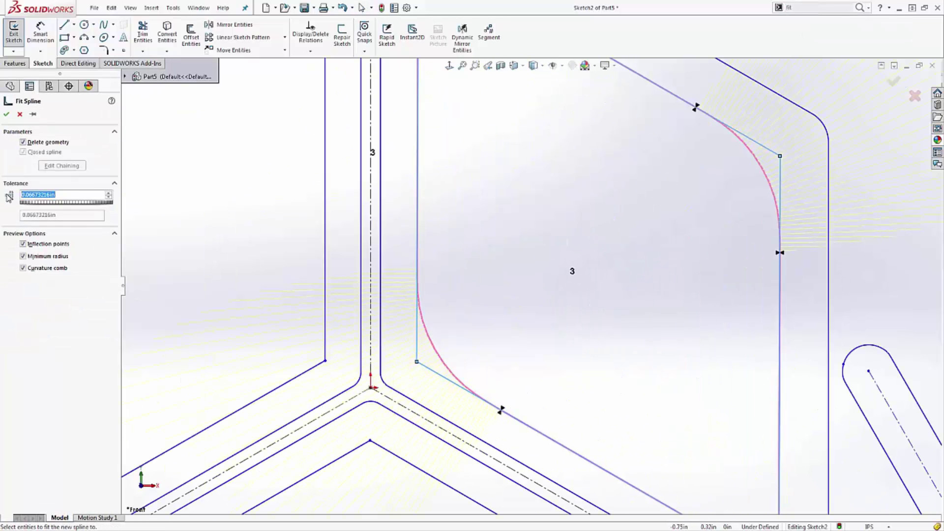
key(Return)
Select the left cube face's outline as a chain and replace it with a fitted spline.
right_click(326, 183)
click(364, 260)
click(802, 7)
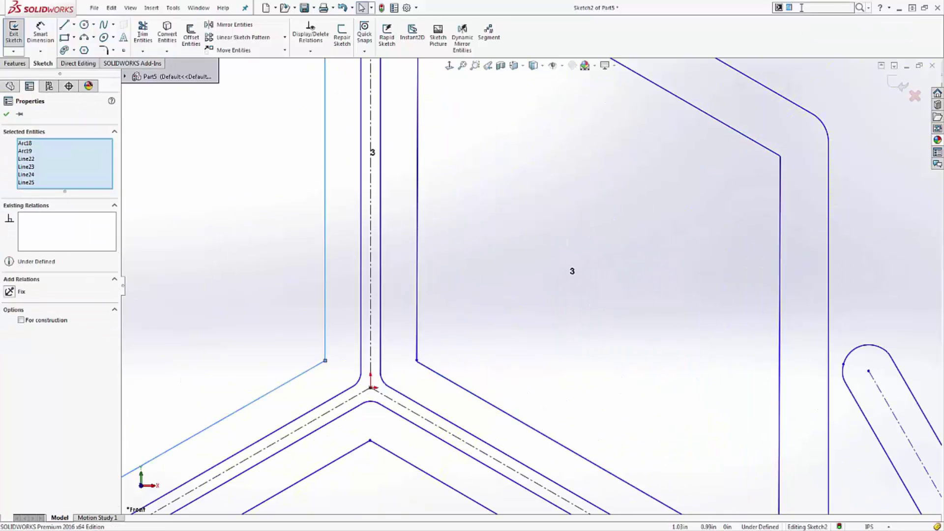
text(fit)
key(Return)
key(Return)
Select the bottom cube face's outline as a chain and replace it with a fitted spline.
right_click(389, 450)
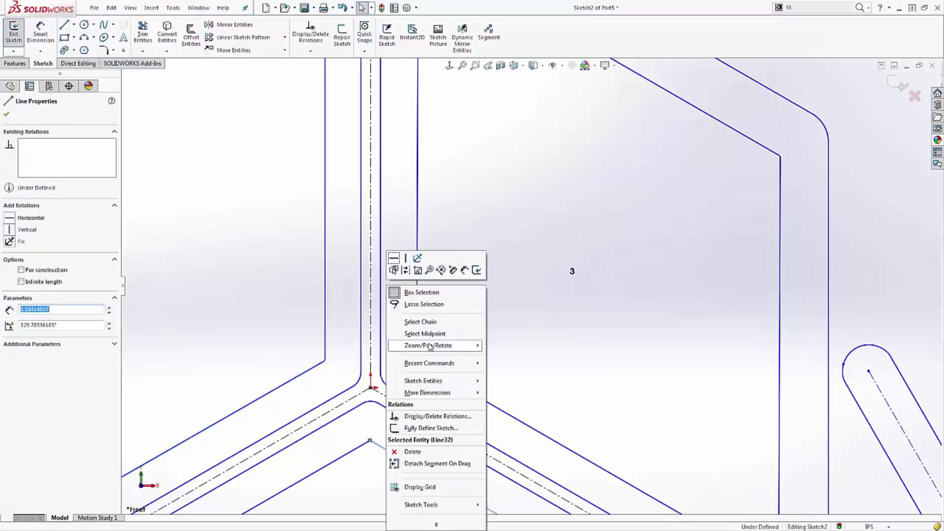
click(421, 322)
click(802, 8)
key(Return)
key(Return)
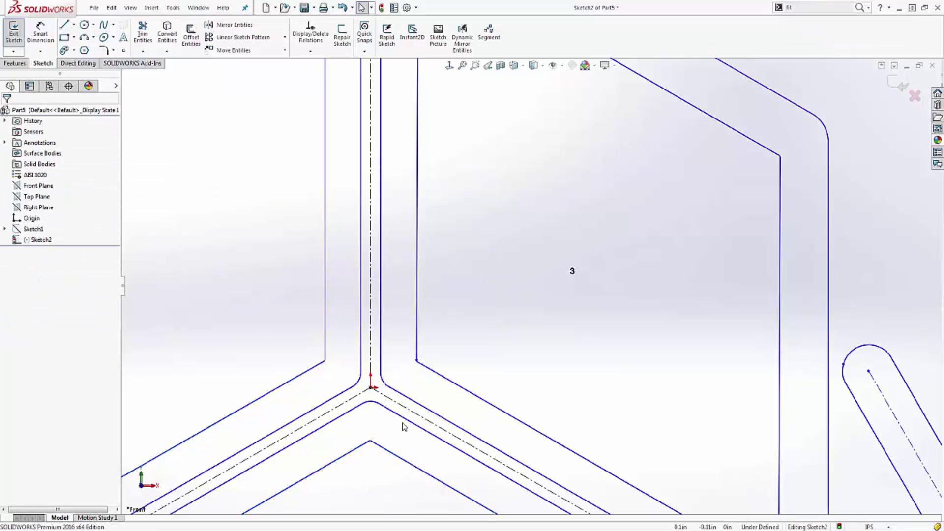
Delete the construction centre paths inside the triangular arms, selecting each path as a chain.
click(404, 427)
key(f)
click(426, 277)
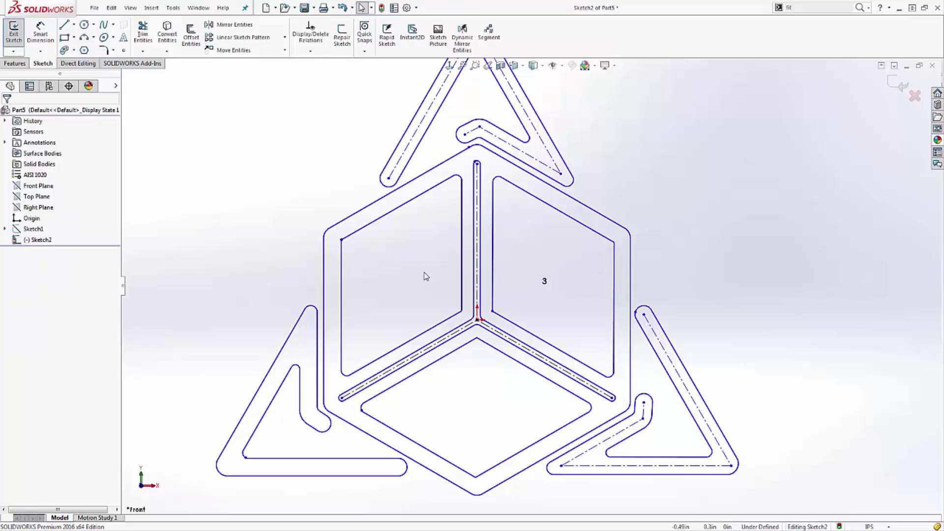
right_click(418, 140)
click(449, 169)
right_click(656, 334)
click(696, 320)
key(Delete)
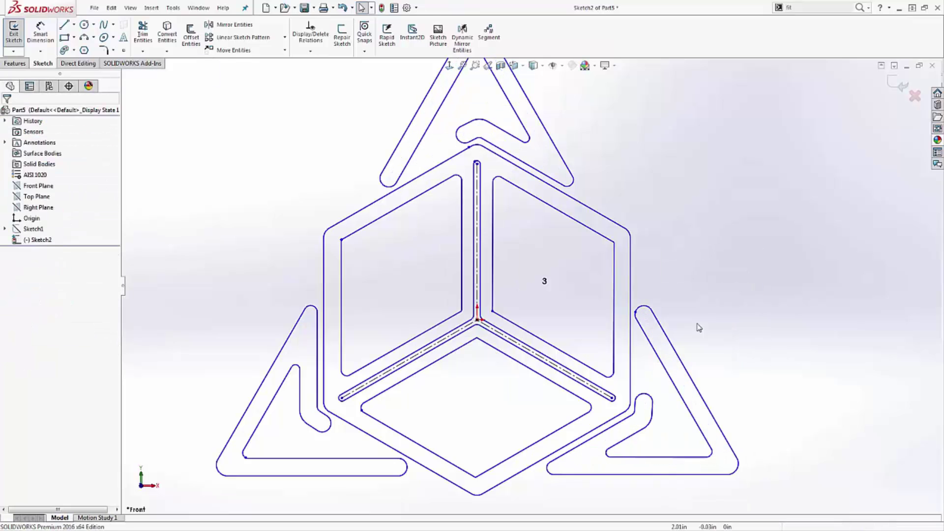
Delete the three construction centrelines of the Y-shaped slot at the cube's centre.
click(477, 310)
scroll(479, 324, down, 4)
key(Escape)
key(f)
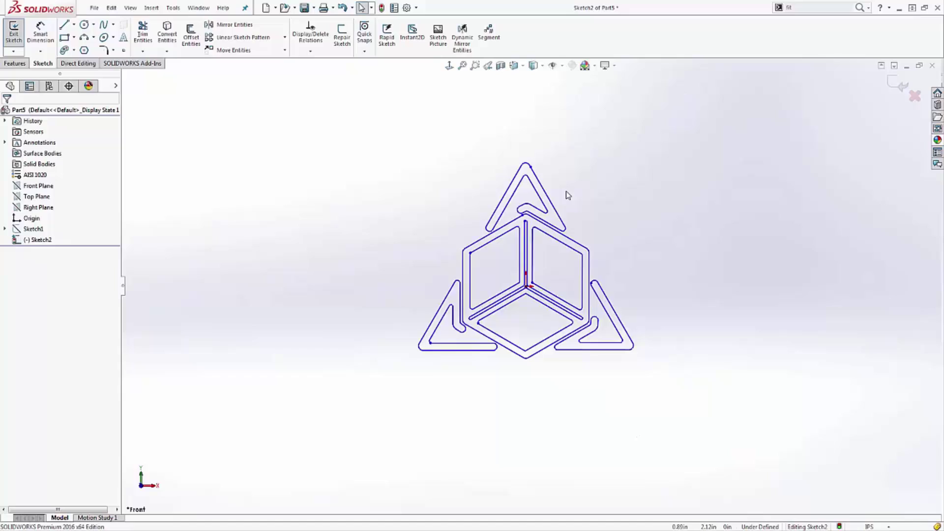
Extrude the spline-fitted logo sketch as a solid boss and inspect it from another angle.
click(16, 63)
click(19, 34)
click(7, 113)
middle_drag(567, 386, 528, 323)
scroll(536, 338, down, 5)
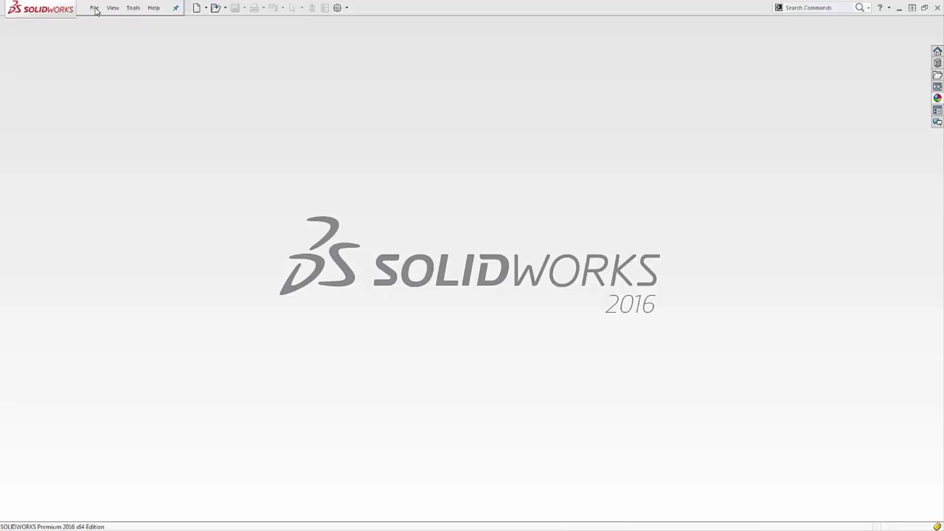
Open FINAL Single.ai as an Adobe Illustrator file to import the logo as a sketch.
click(94, 8)
click(109, 34)
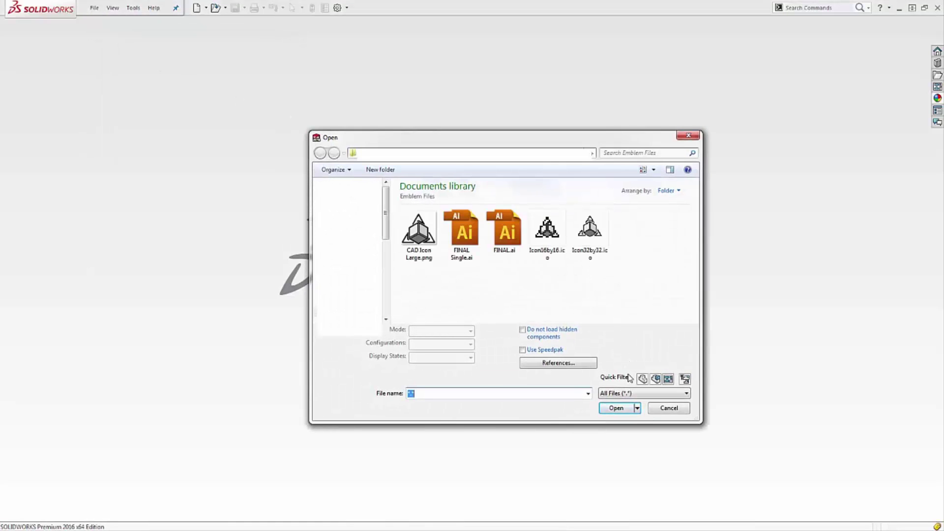
click(633, 394)
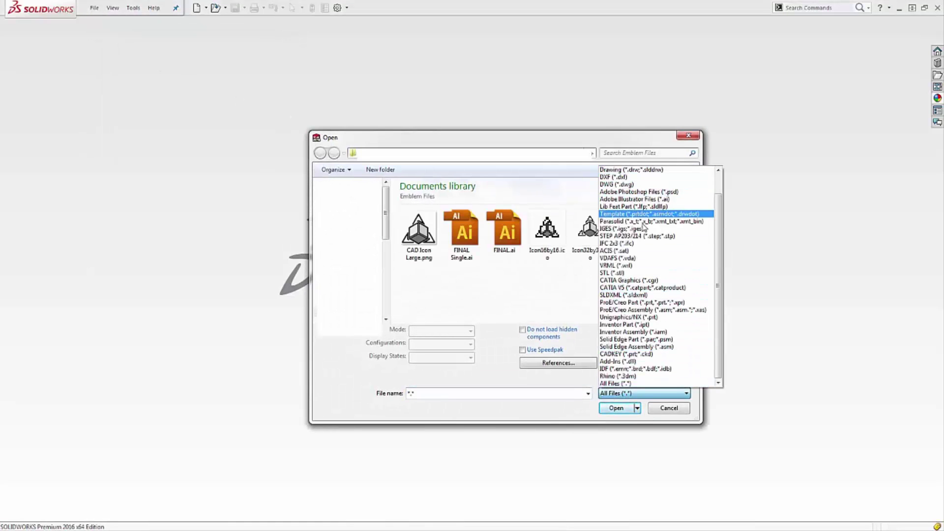
click(630, 199)
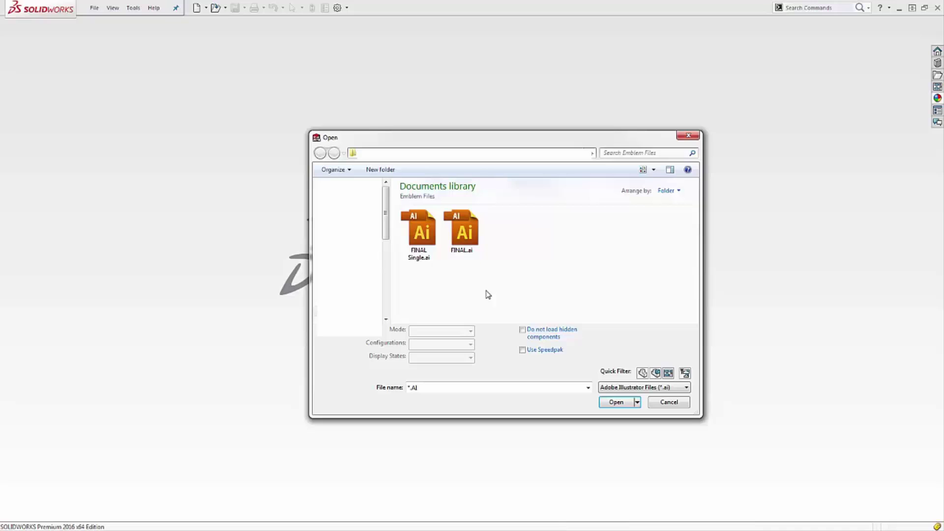
double_click(426, 240)
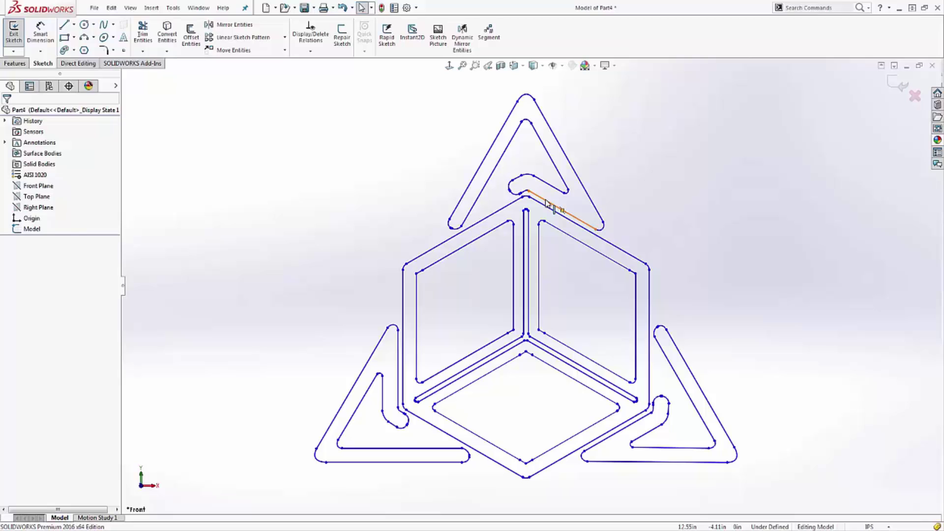
Delete the two short line segments at the upper-right corner of the imported logo's right cube face.
scroll(639, 281, down, 2)
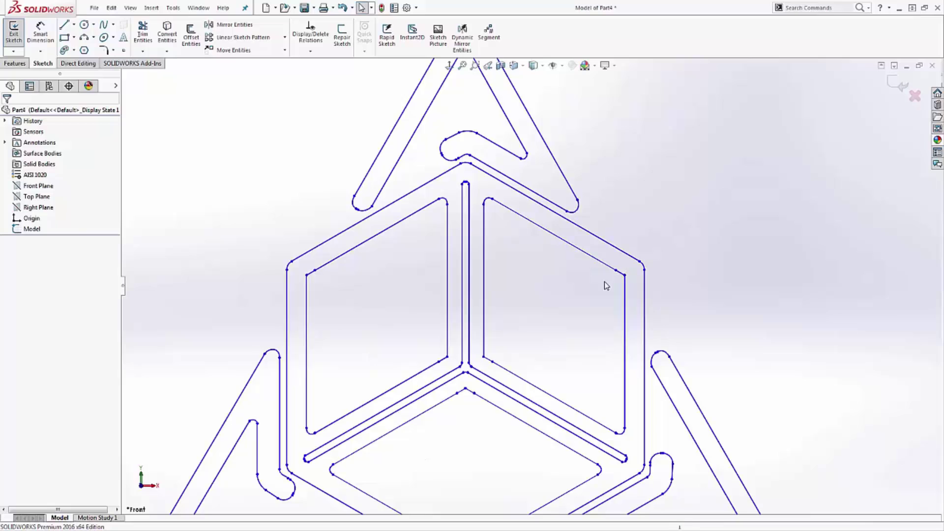
scroll(604, 282, down, 5)
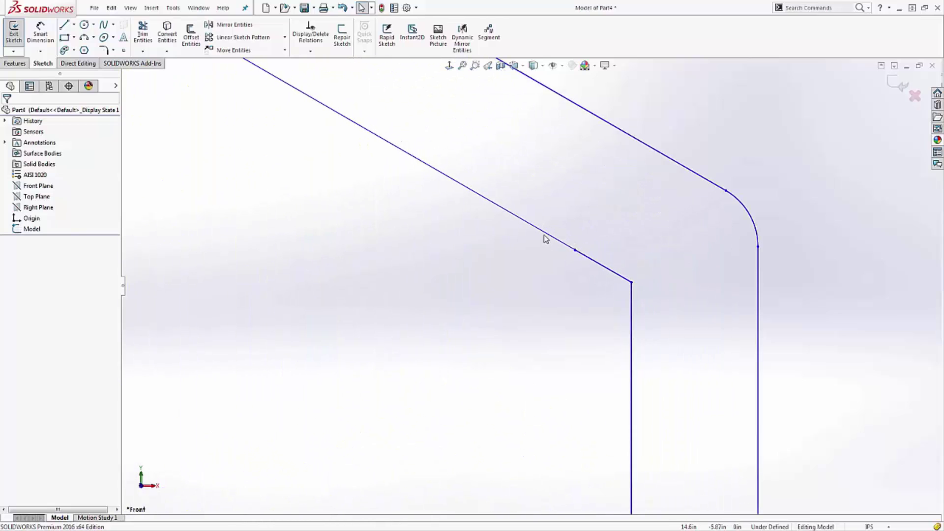
drag(542, 216, 667, 345)
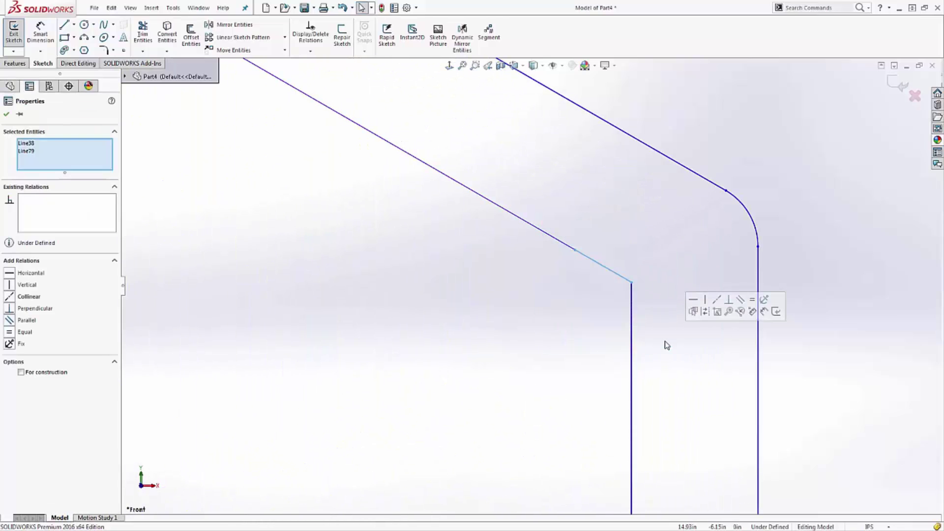
key(Delete)
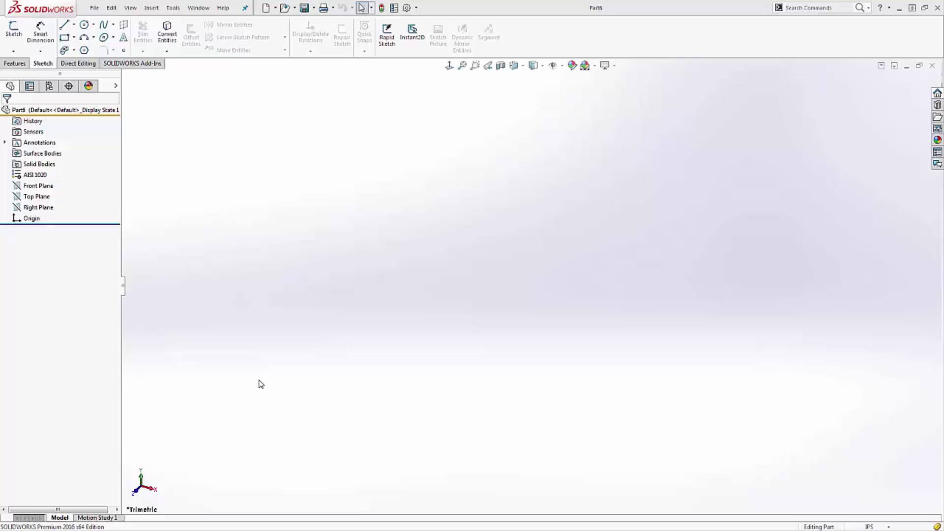
Import CADimensions Logo.DXF onto the Front Plane as a 2D sketch, with inches as units and all layers included.
click(52, 186)
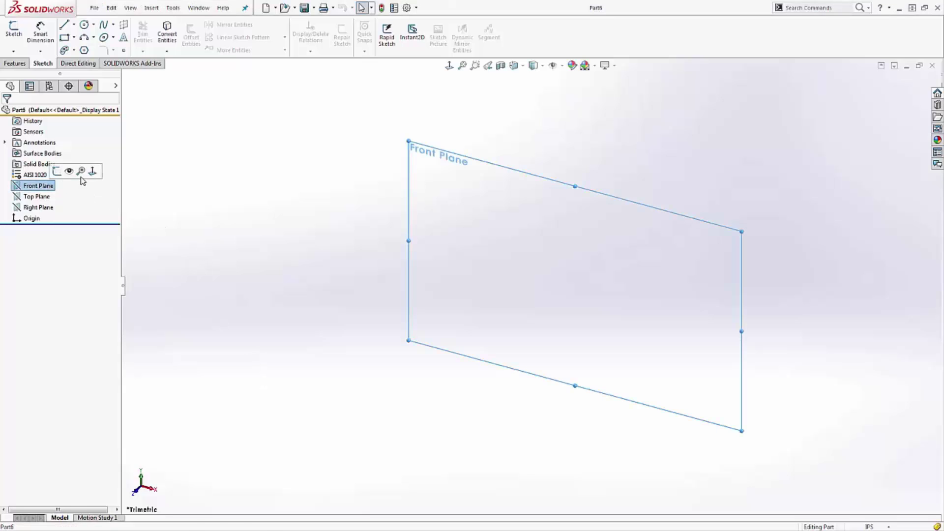
click(152, 8)
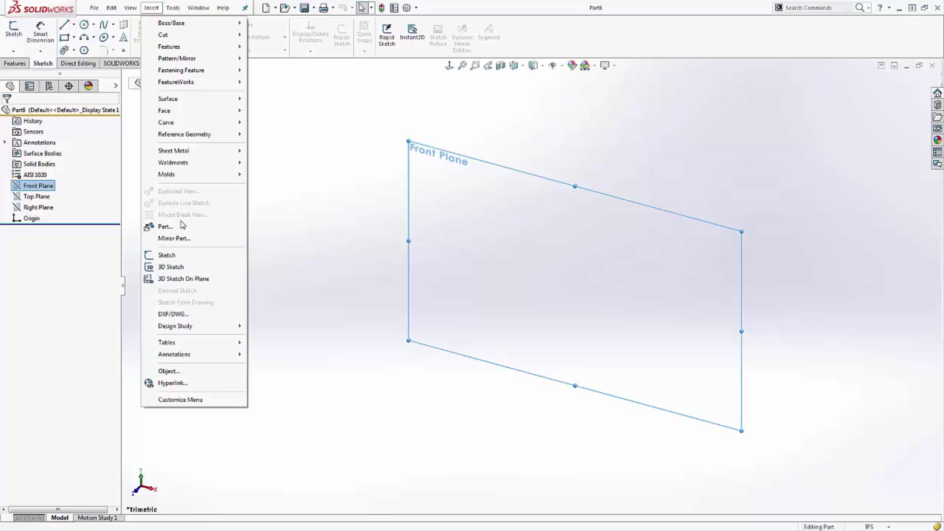
click(189, 314)
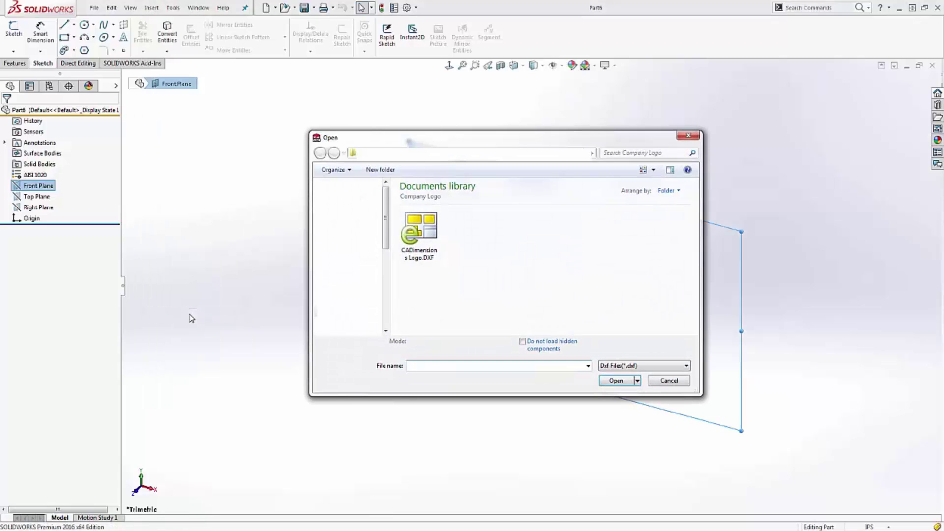
double_click(423, 238)
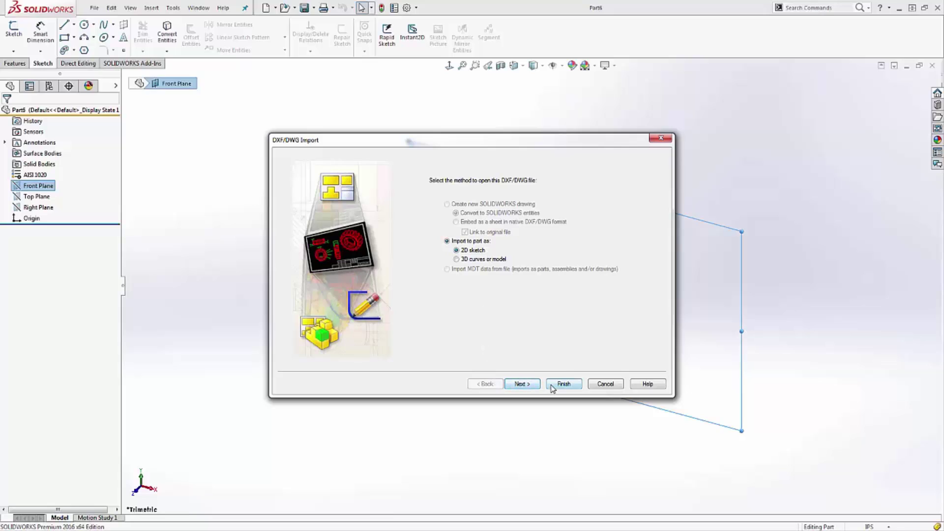
click(522, 384)
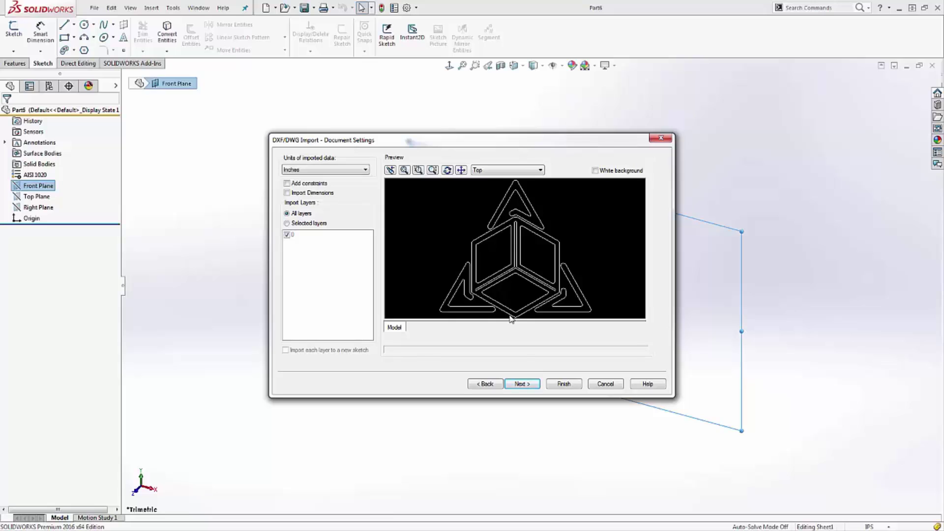
click(562, 384)
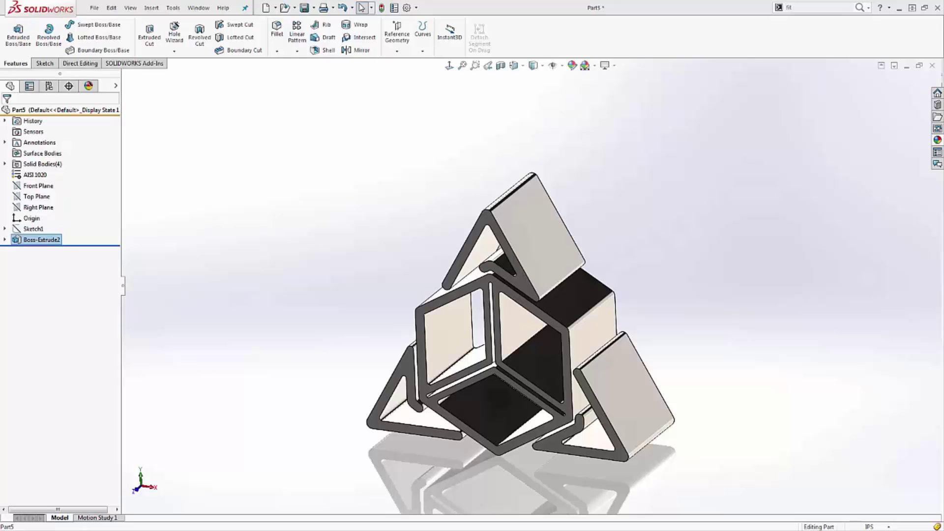
Edit the extruded logo's sketch, select all of its entities and start making a block from them.
click(5, 240)
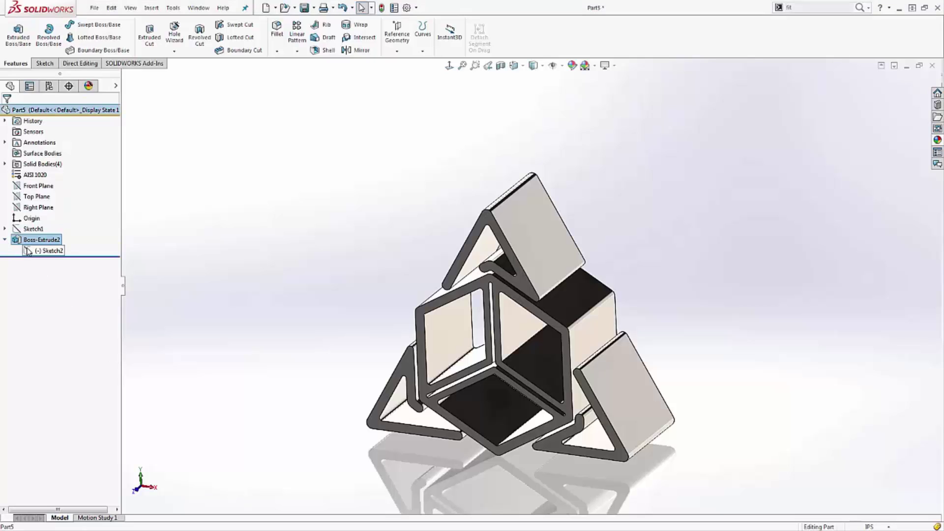
click(28, 251)
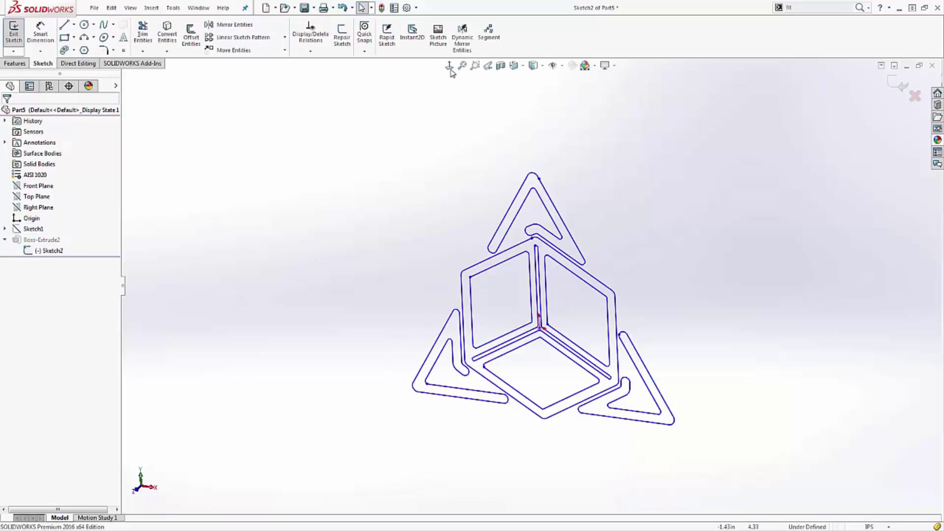
click(449, 65)
key(z)
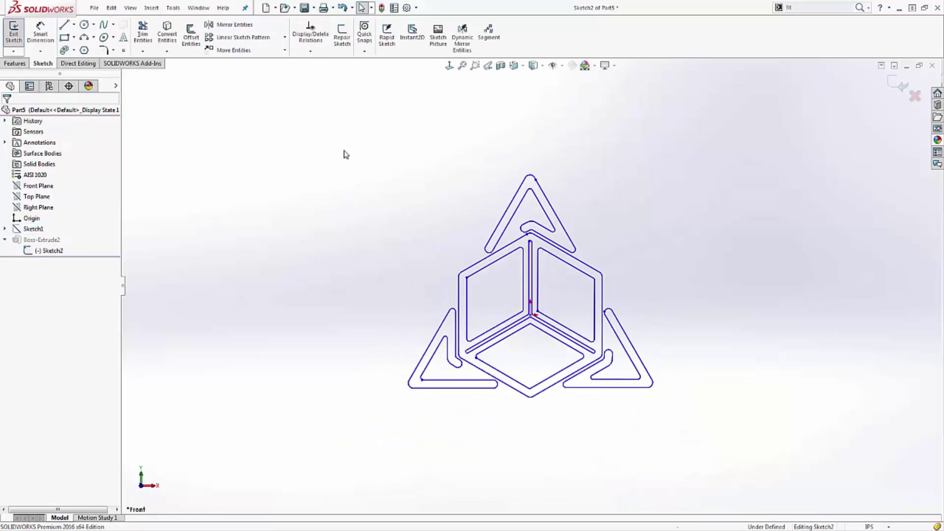
drag(344, 149, 708, 472)
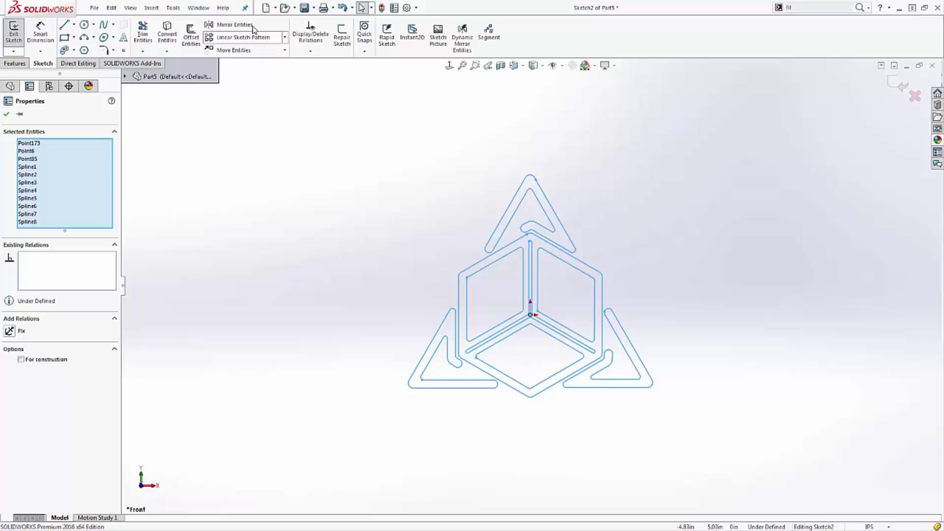
click(177, 9)
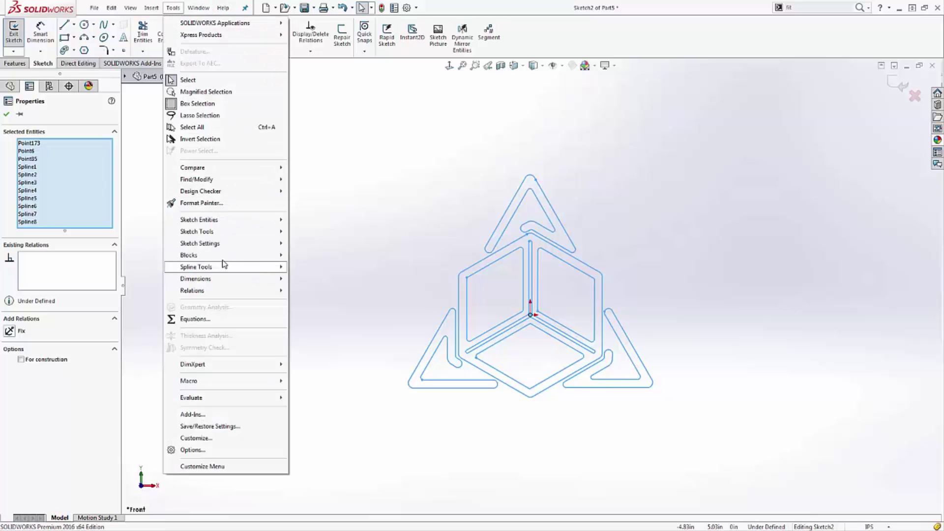
mouse_move(224, 256)
click(293, 256)
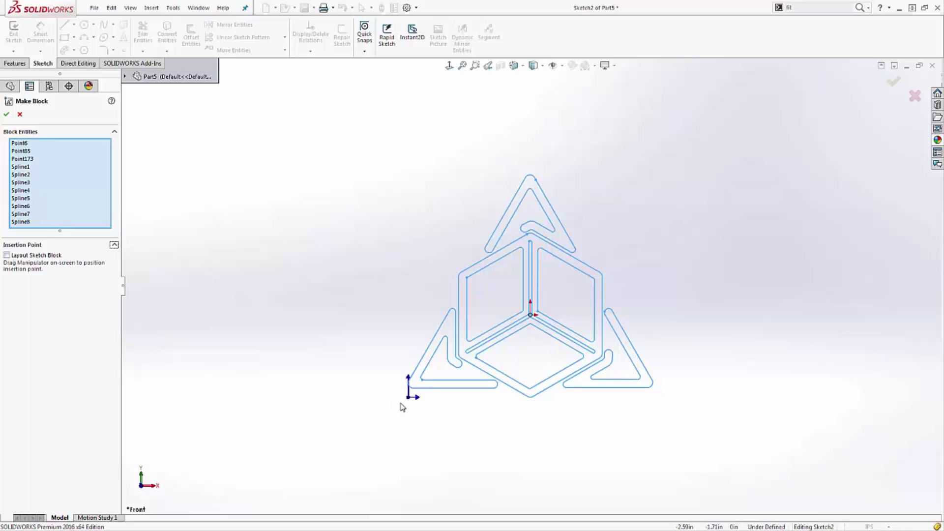
Place the block's insertion point on the origin at the cube's centre and create the block.
mouse_move(413, 398)
mouse_down()
mouse_move(509, 369)
mouse_move(534, 319)
mouse_up()
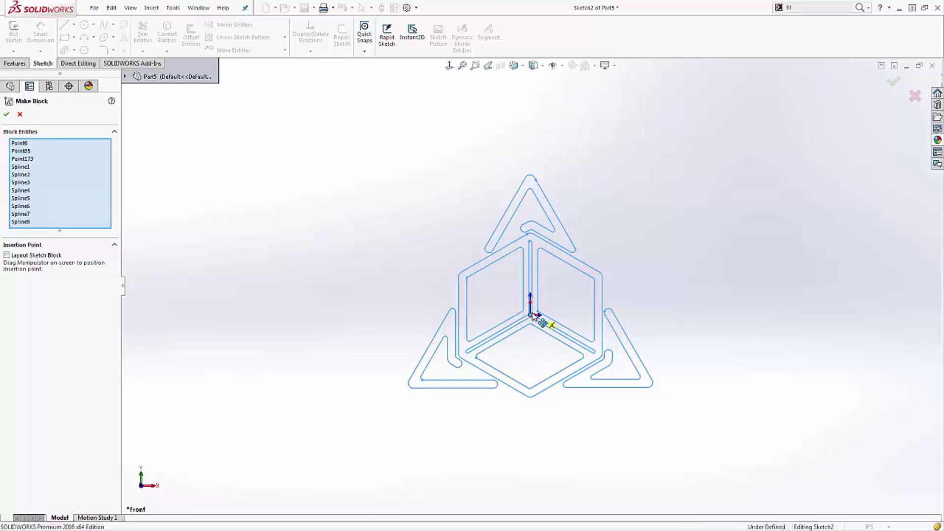
scroll(541, 323, down, 3)
scroll(532, 320, down, 3)
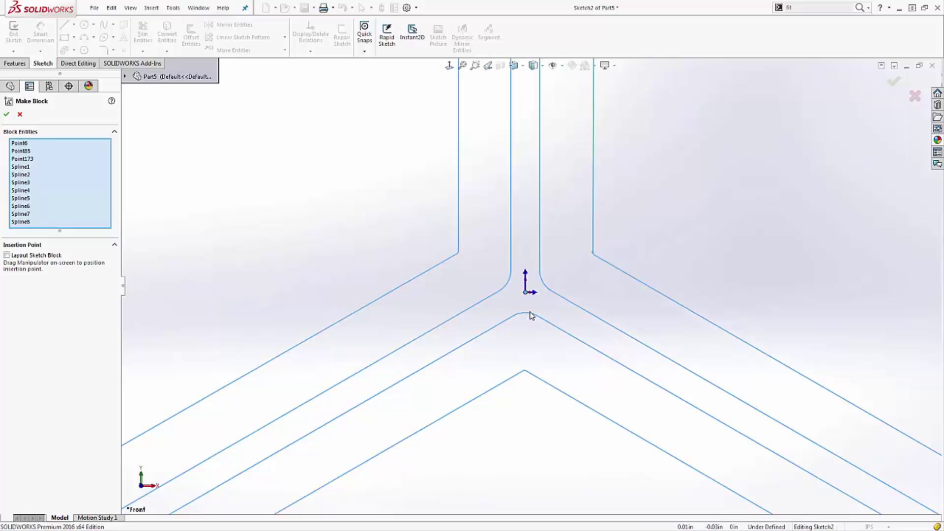
scroll(533, 316, up, 5)
scroll(526, 236, up, 3)
scroll(500, 241, down, 1)
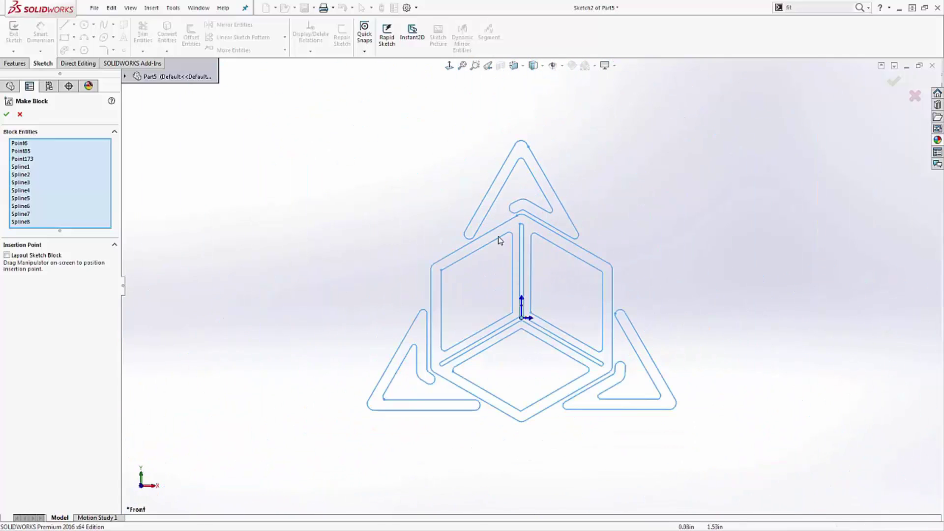
click(7, 114)
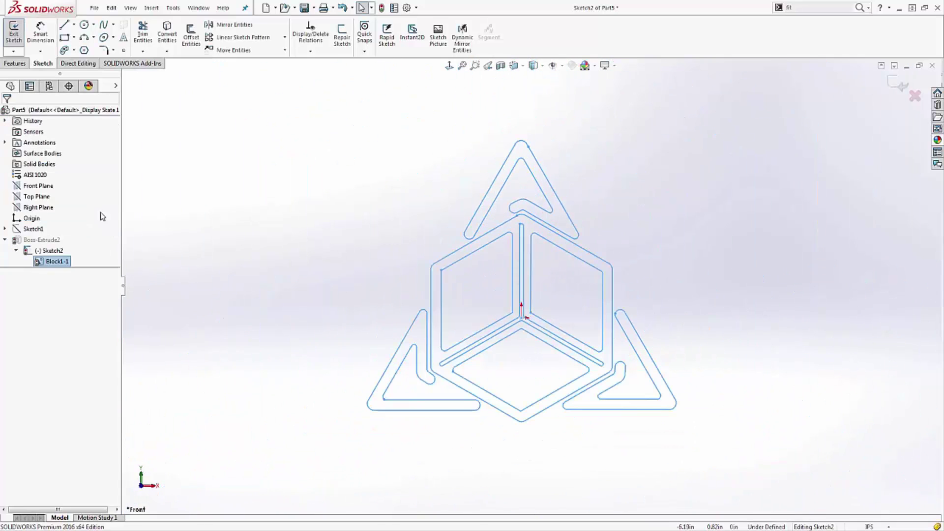
Look at the logo block's save option without using it and exit the sketch.
right_click(54, 261)
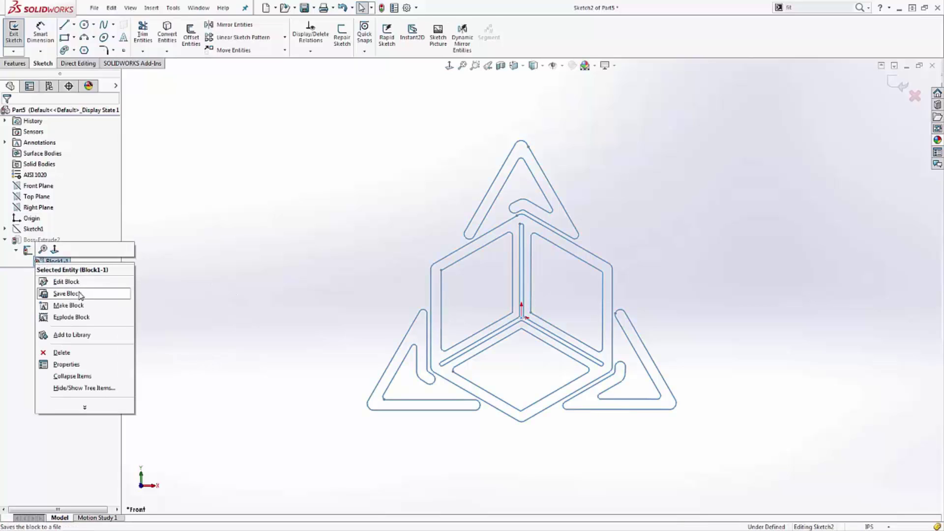
click(215, 271)
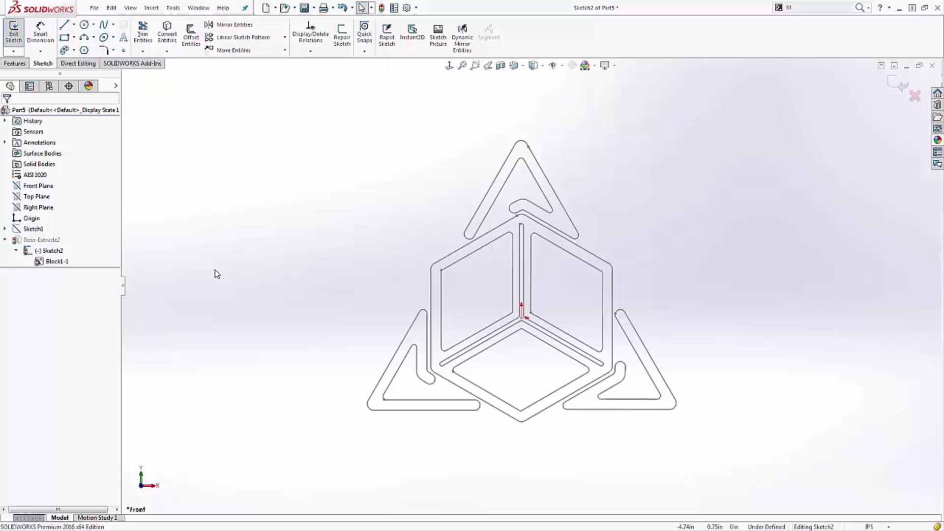
click(900, 85)
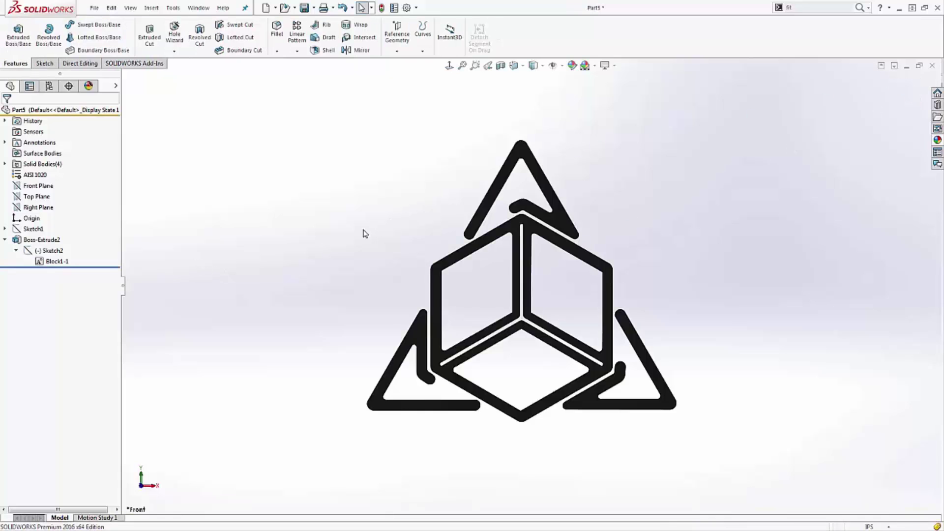
Start a sketch on the Front Plane and insert four copies of the logo block around the extruded logo.
click(35, 186)
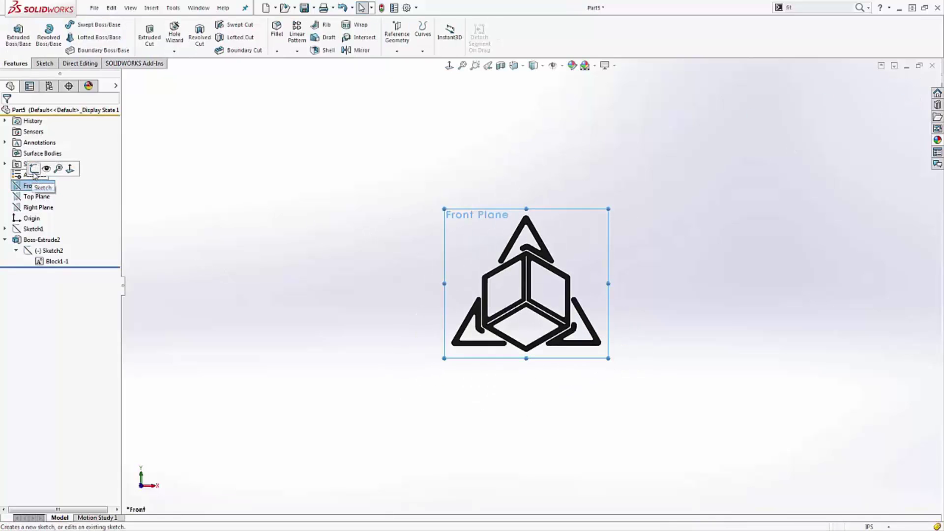
click(33, 168)
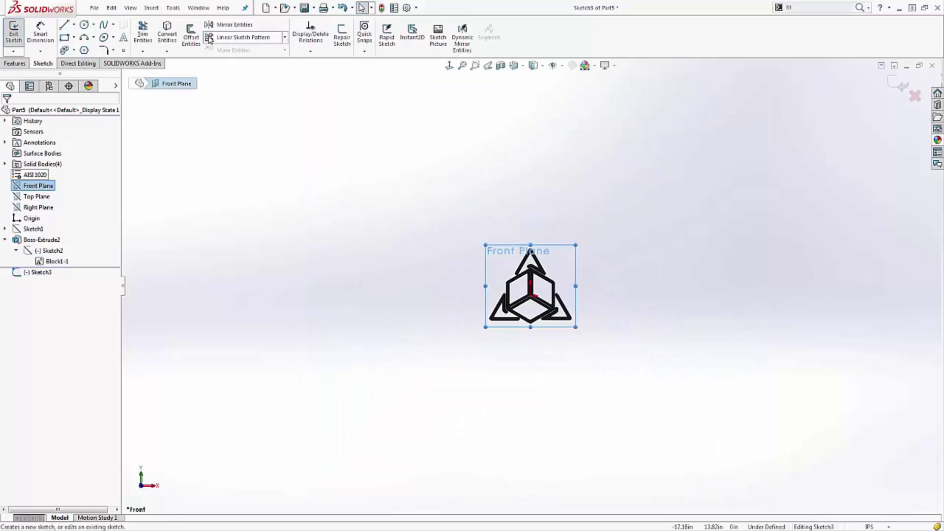
click(192, 8)
mouse_move(173, 7)
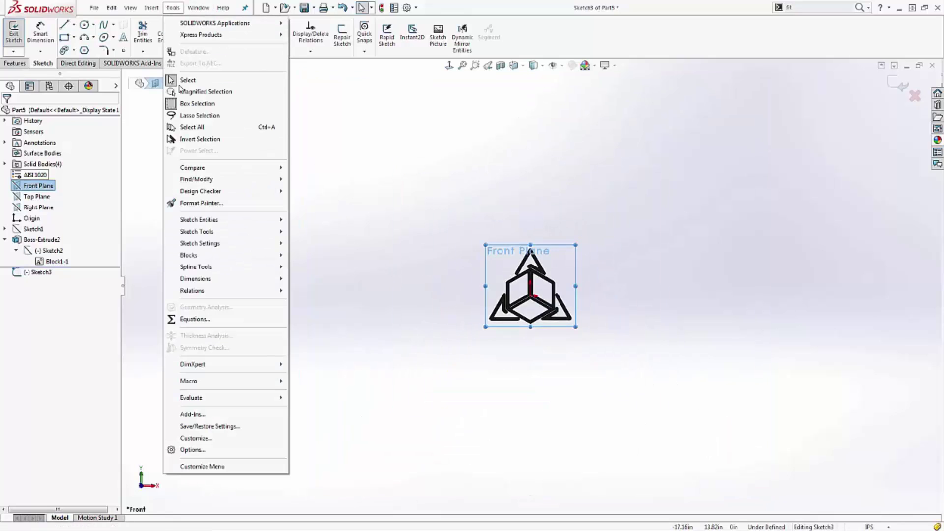
mouse_move(246, 256)
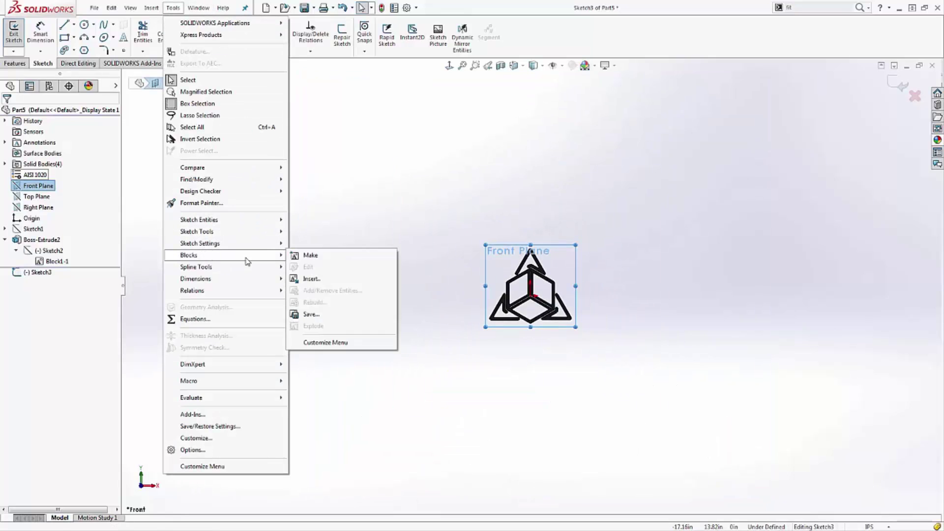
click(337, 279)
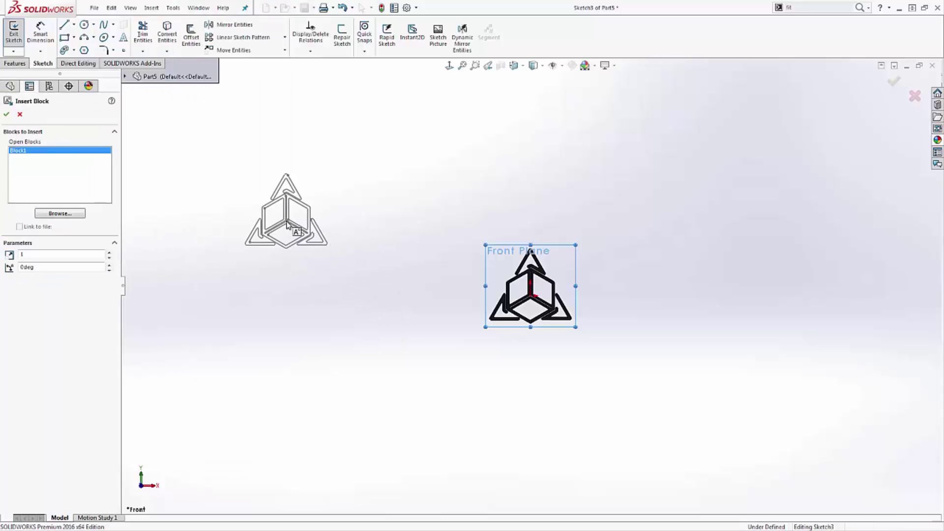
click(295, 213)
click(435, 169)
click(593, 179)
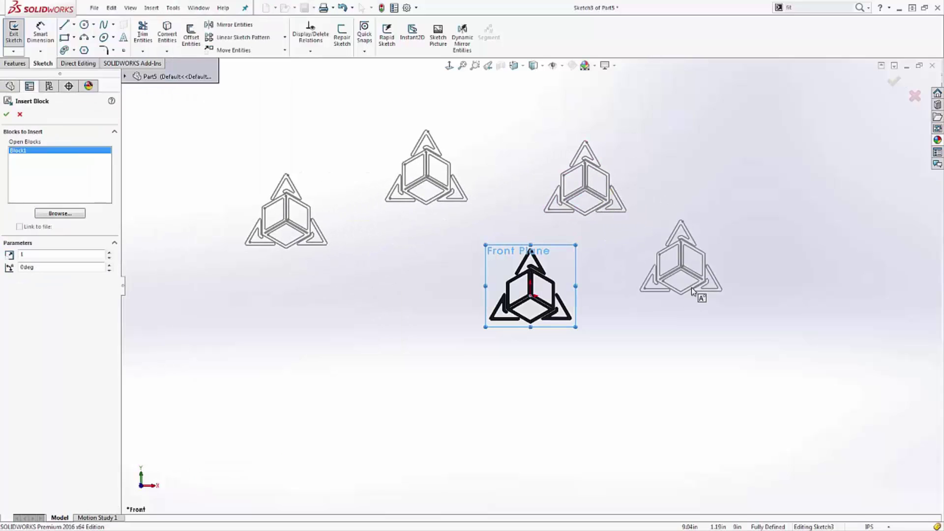
click(692, 292)
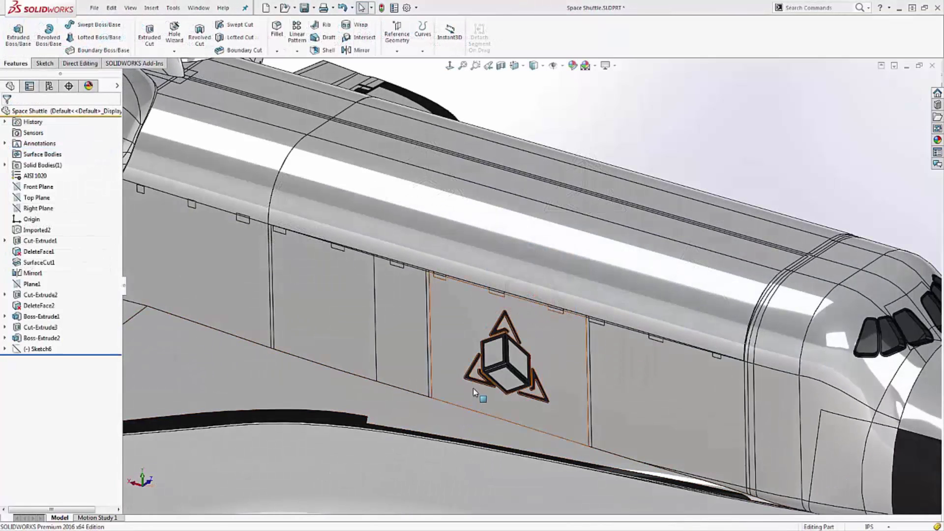
Wrap the logo sketch as a deboss onto the curved upper side face of the space shuttle's fuselage and inspect it.
click(39, 349)
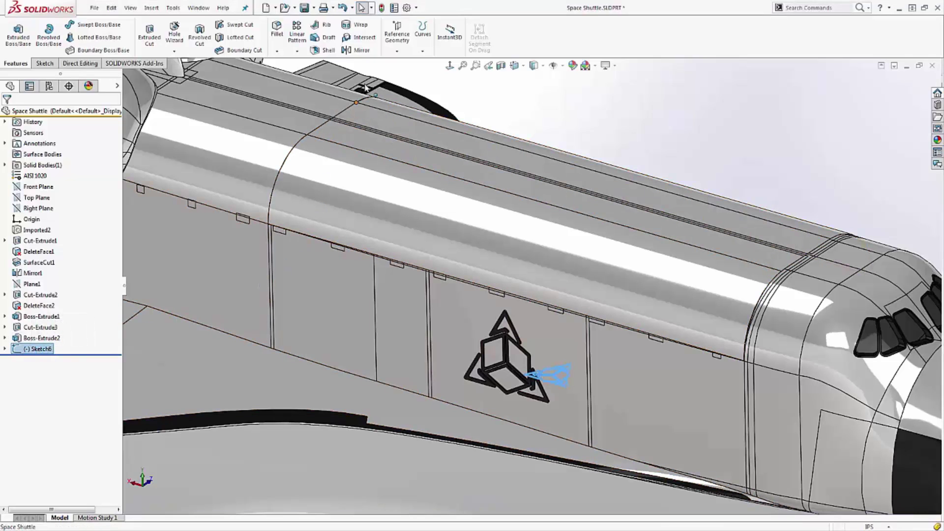
click(355, 24)
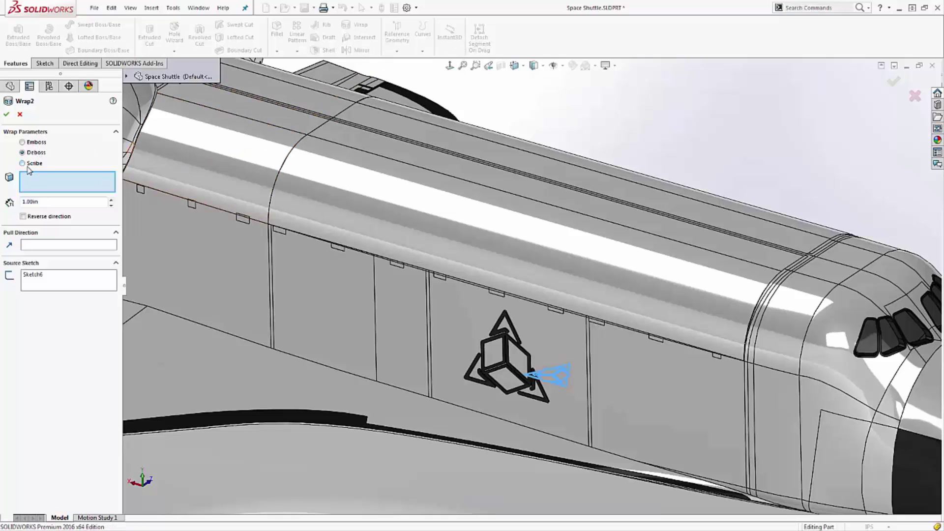
click(486, 232)
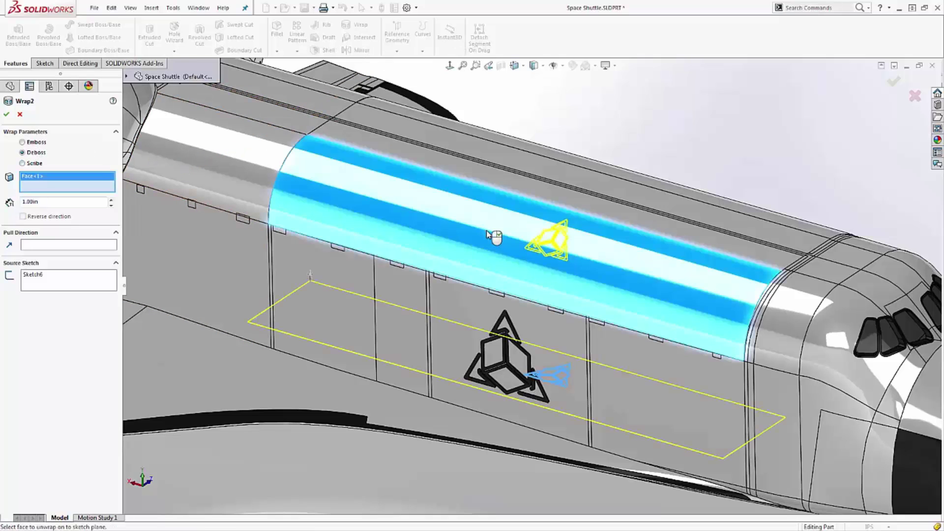
right_click(487, 235)
scroll(541, 240, down, 5)
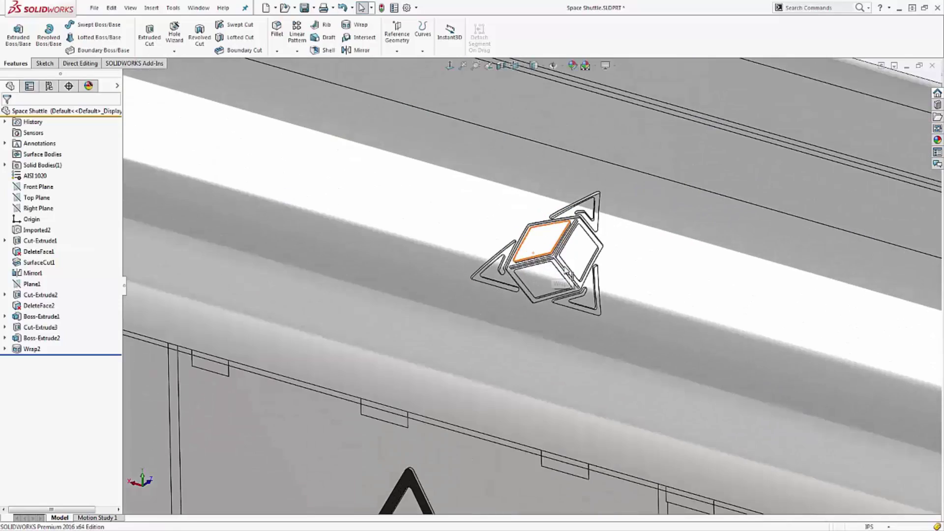
middle_drag(571, 276, 626, 274)
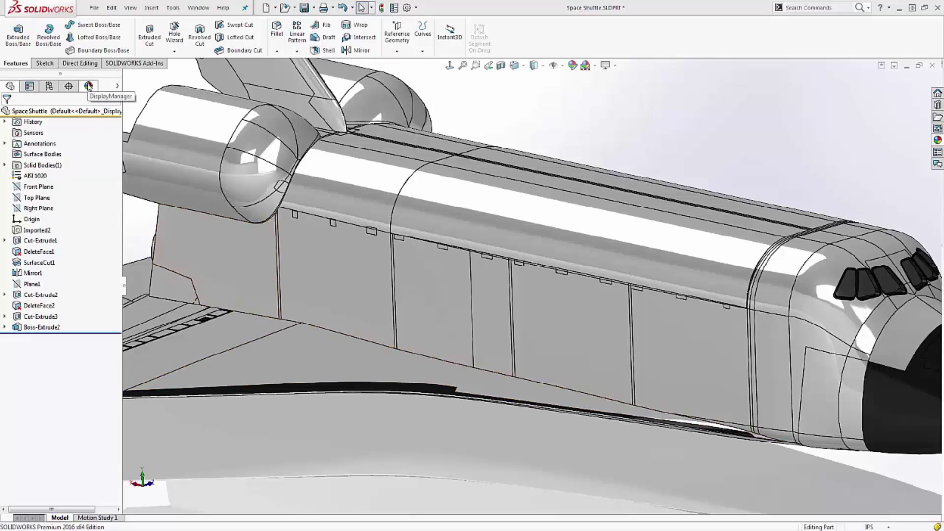
Start a new decal on the space shuttle and load the CAD Icon Large logo image from the logo folders.
click(88, 85)
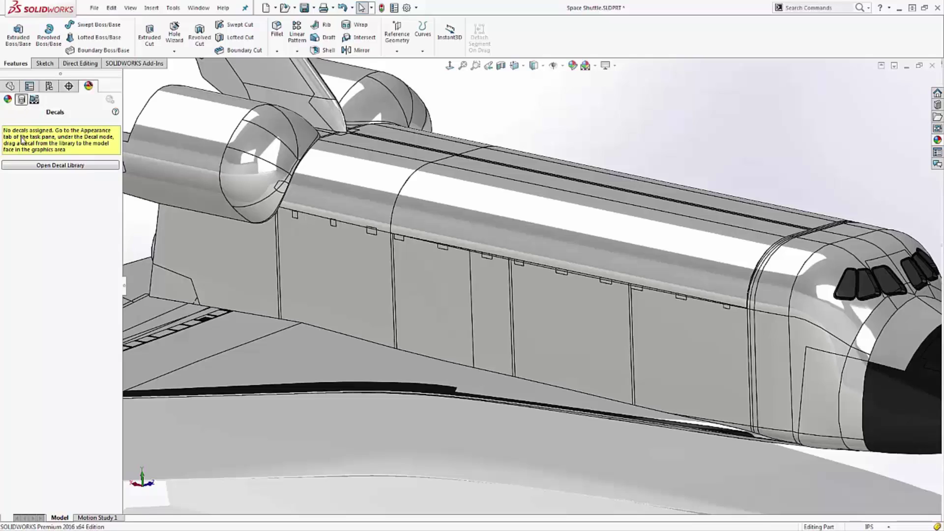
right_click(24, 194)
click(34, 202)
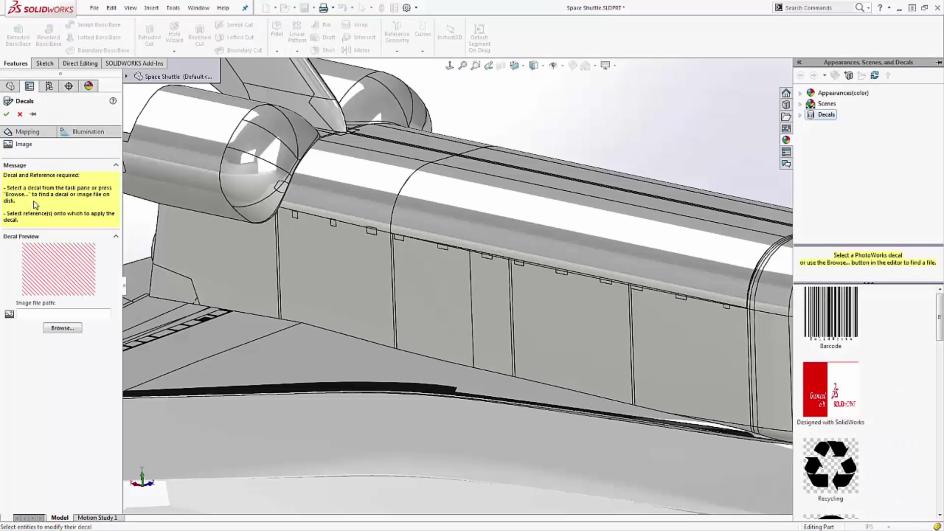
click(68, 330)
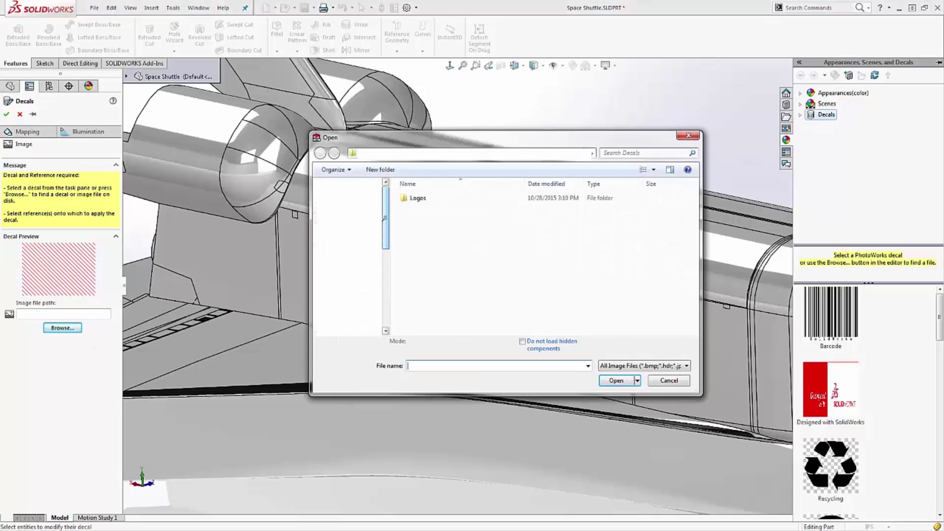
click(359, 224)
double_click(505, 231)
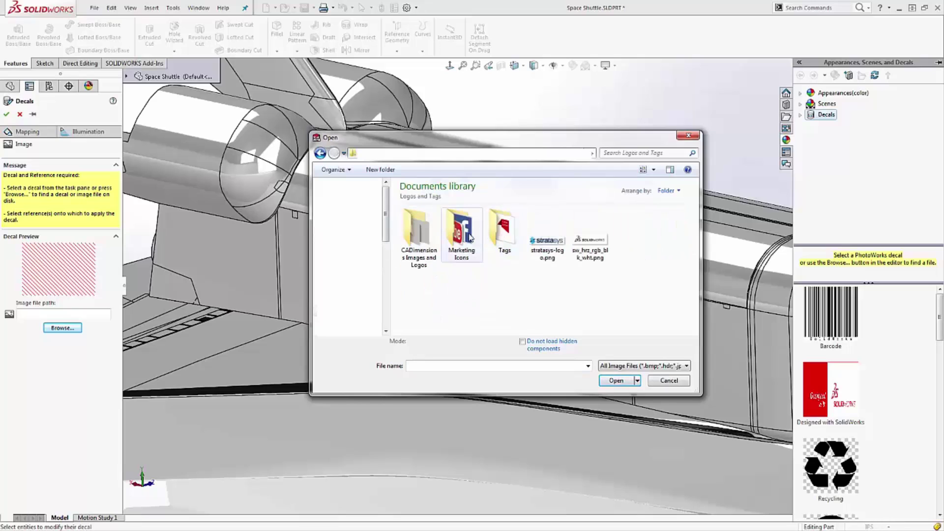
double_click(497, 235)
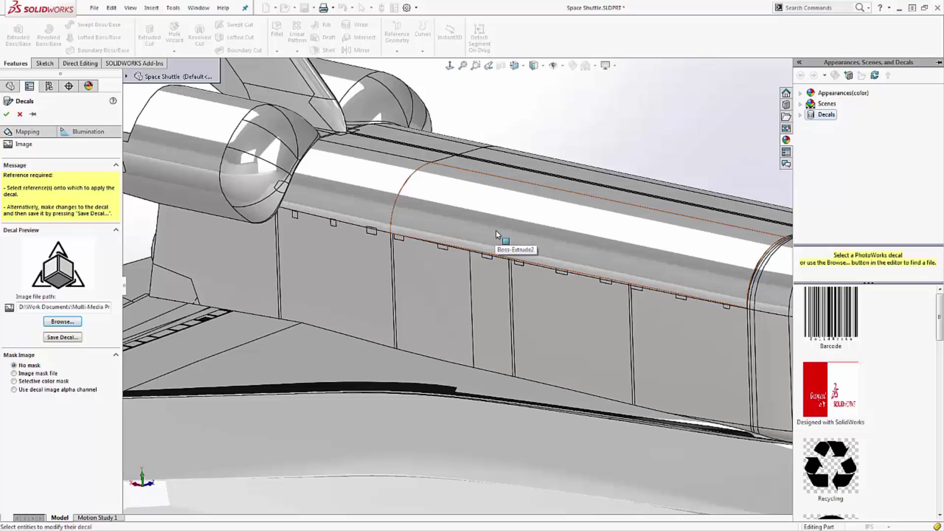
Apply the logo decal to the flat fuselage side panel, second behind the crew cabin, masked with the decal image's alpha channel.
click(551, 322)
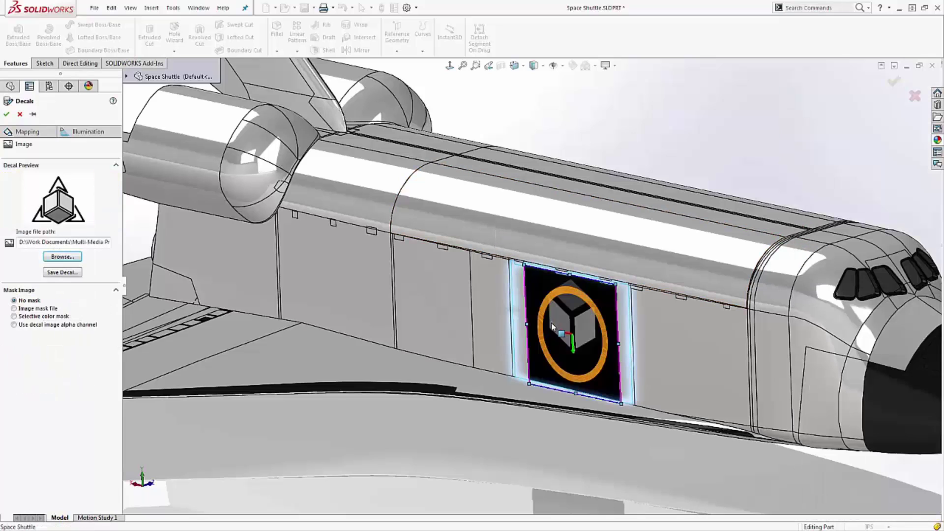
click(26, 326)
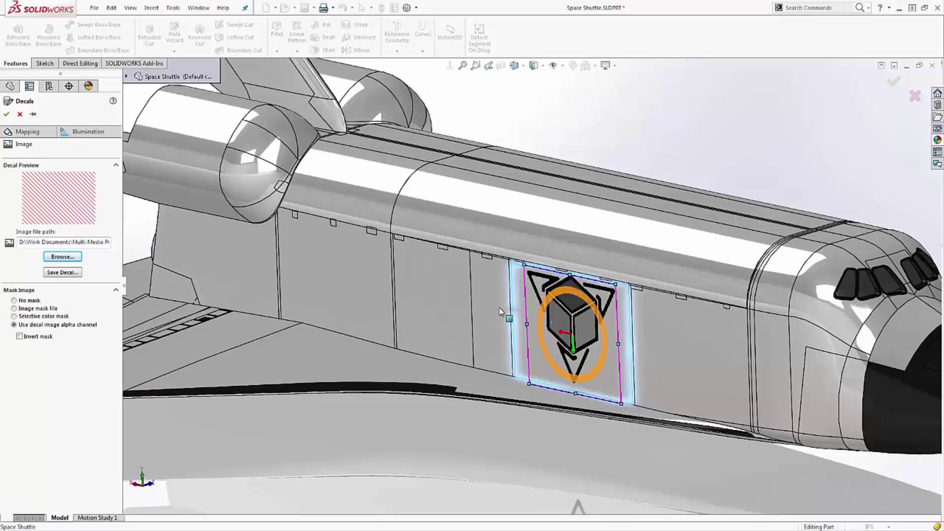
Shrink the logo decal, turn it so its single triangle points up, centre it on the side panel and accept it.
drag(599, 367, 598, 308)
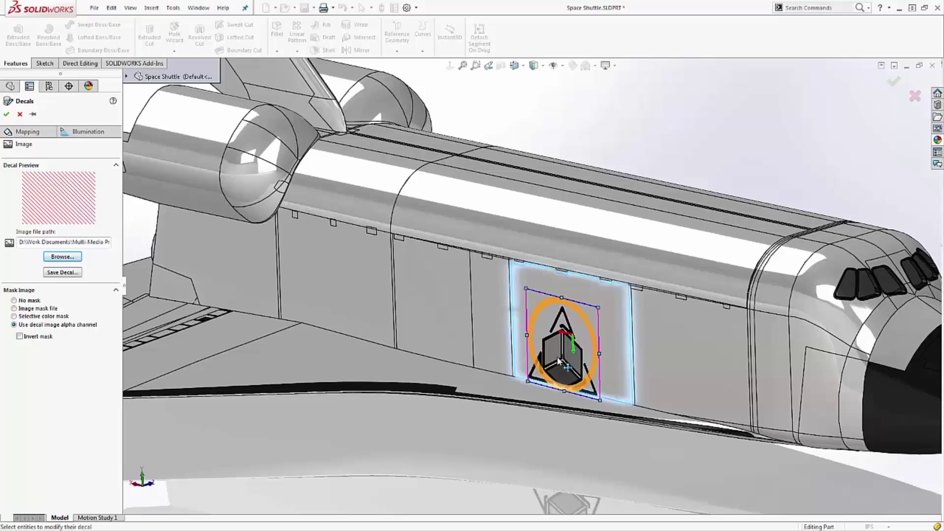
drag(559, 362, 566, 348)
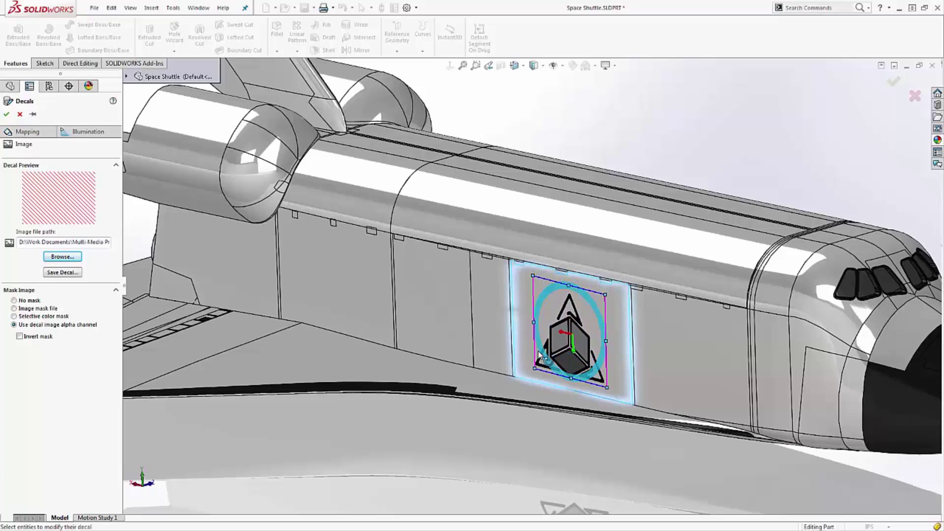
click(6, 114)
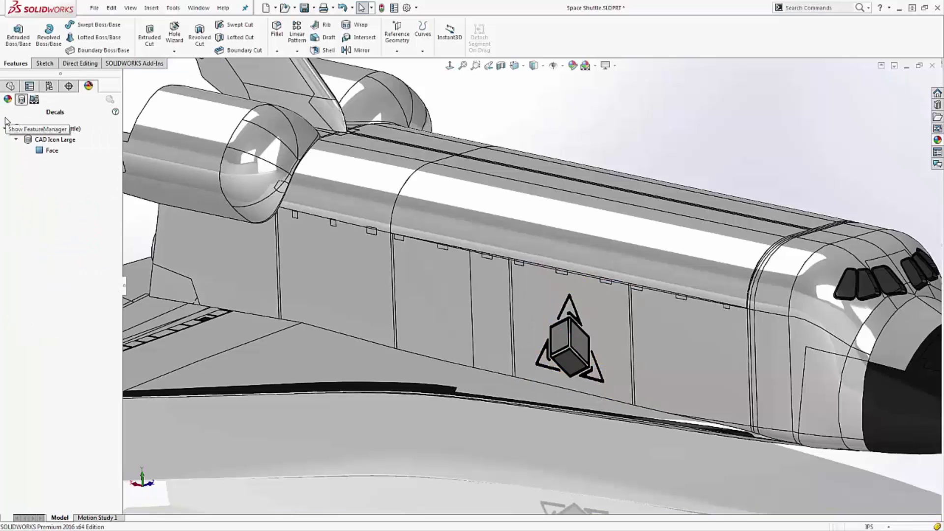